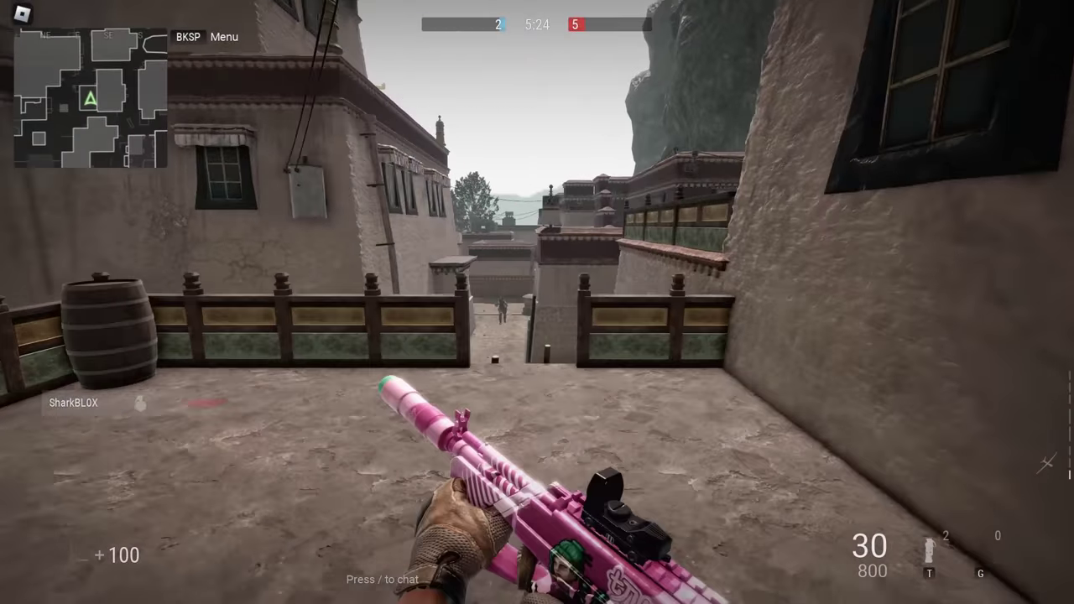
# - Shoot down the enemy in the alley, reload the pink rifle, and aim at the next target
pyautogui.click(537, 302)
pyautogui.rightClick(537, 302)
pyautogui.click(537, 302)
pyautogui.click(537, 302)
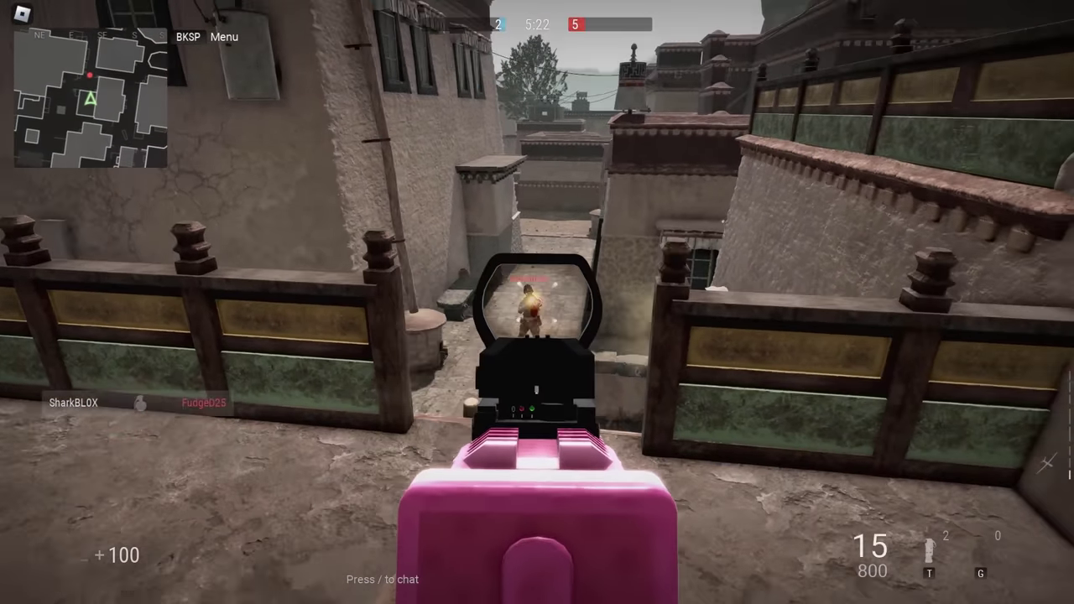
pyautogui.press('f')
pyautogui.press('r')
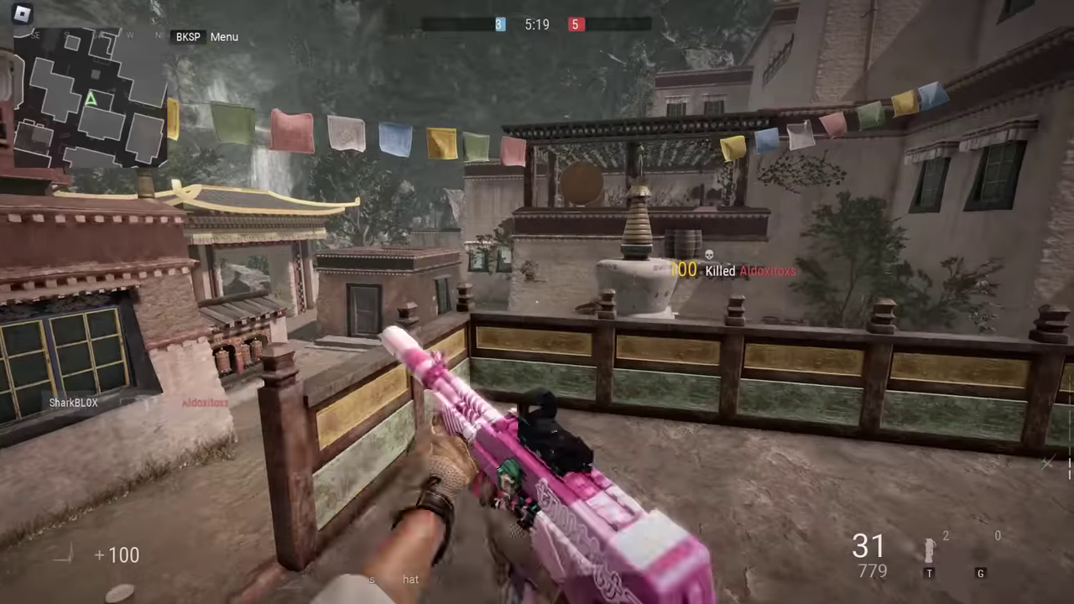
pyautogui.rightClick(537, 302)
pyautogui.click(538, 302)
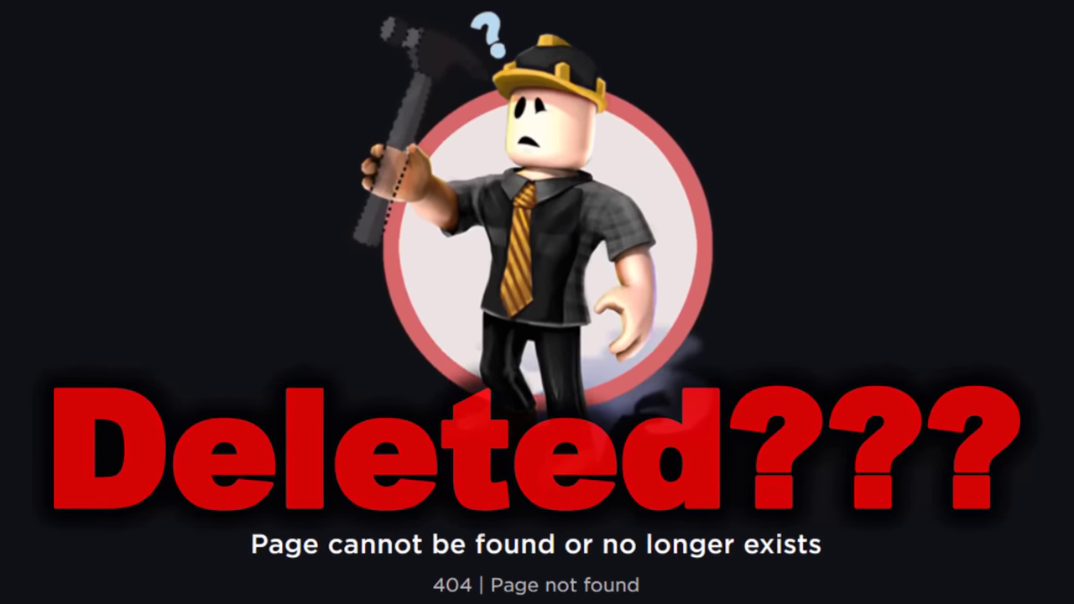
# - Walk forward through the rock tunnel into the lit cave room with crates
pyautogui.press('w')
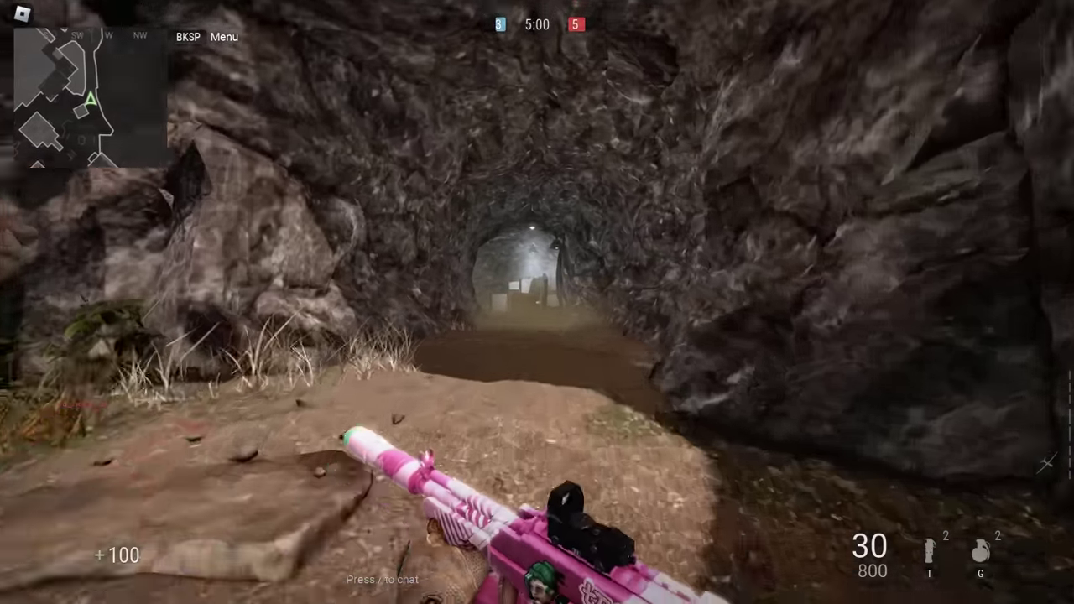
pyautogui.press('w')
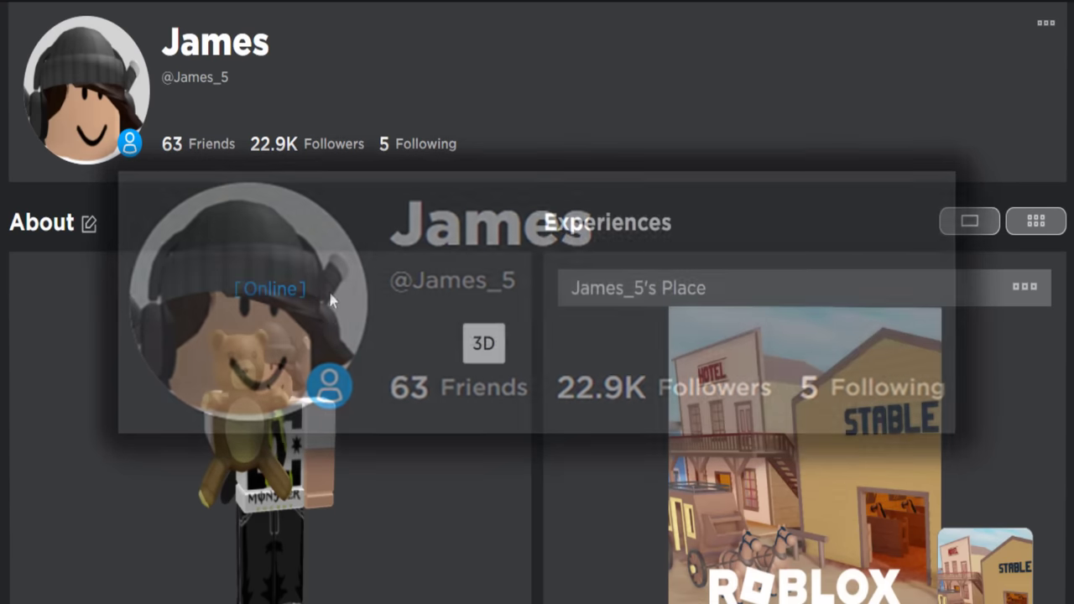
# - Open the owned SharkBlox Roblox group from the profile's Groups, briefly viewing Create Group
pyautogui.scroll(-1, 504, 372)
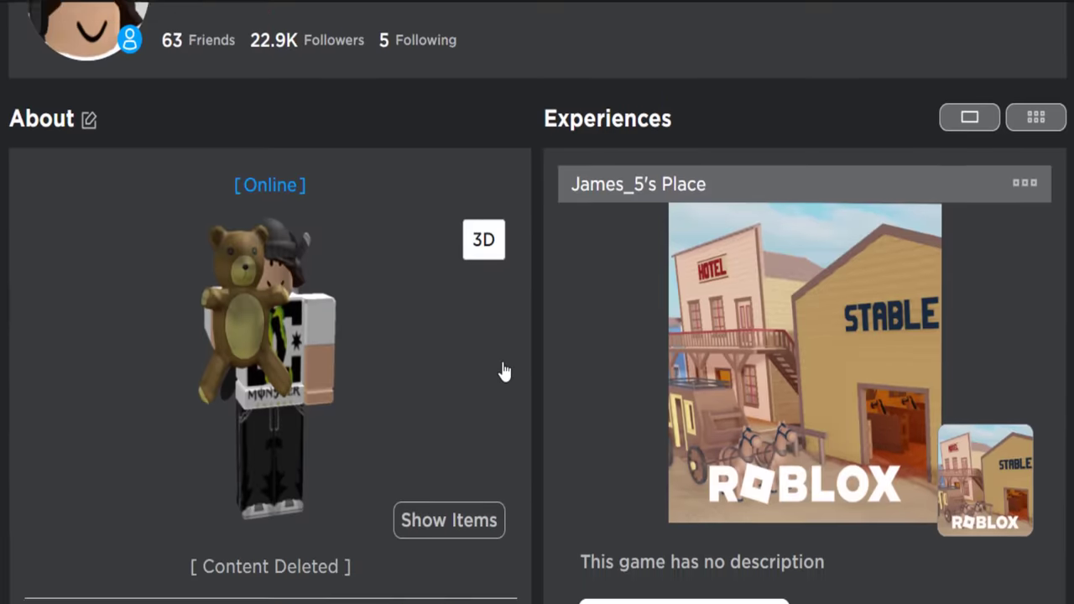
pyautogui.scroll(-4, 504, 371)
pyautogui.scroll(-1, 526, 345)
pyautogui.scroll(-1, 520, 356)
pyautogui.scroll(-2, 522, 356)
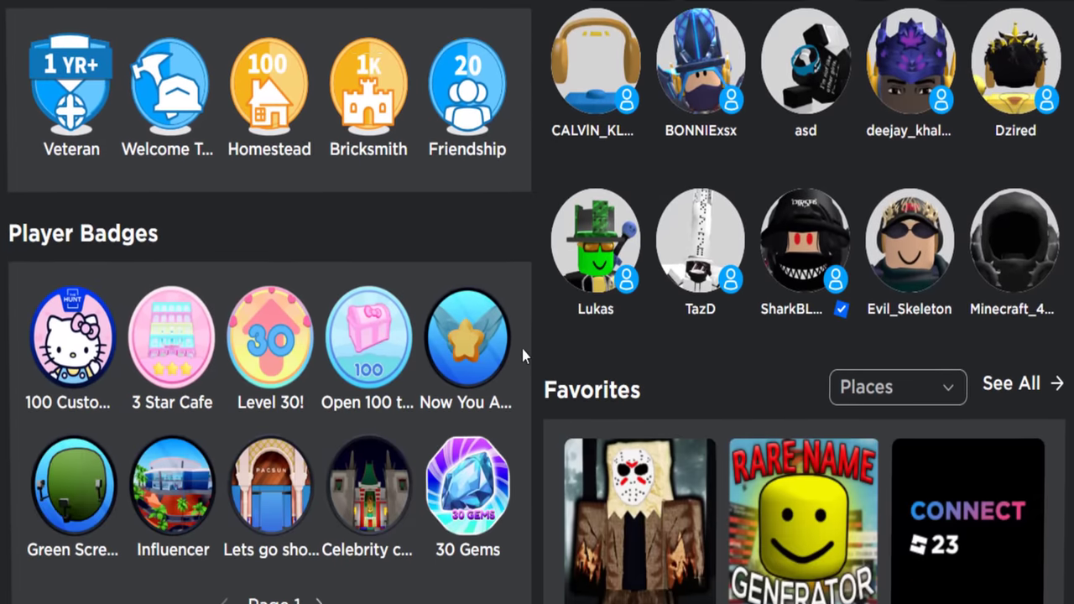
pyautogui.scroll(-1, 524, 335)
pyautogui.scroll(-2, 523, 327)
pyautogui.scroll(-1, 730, 369)
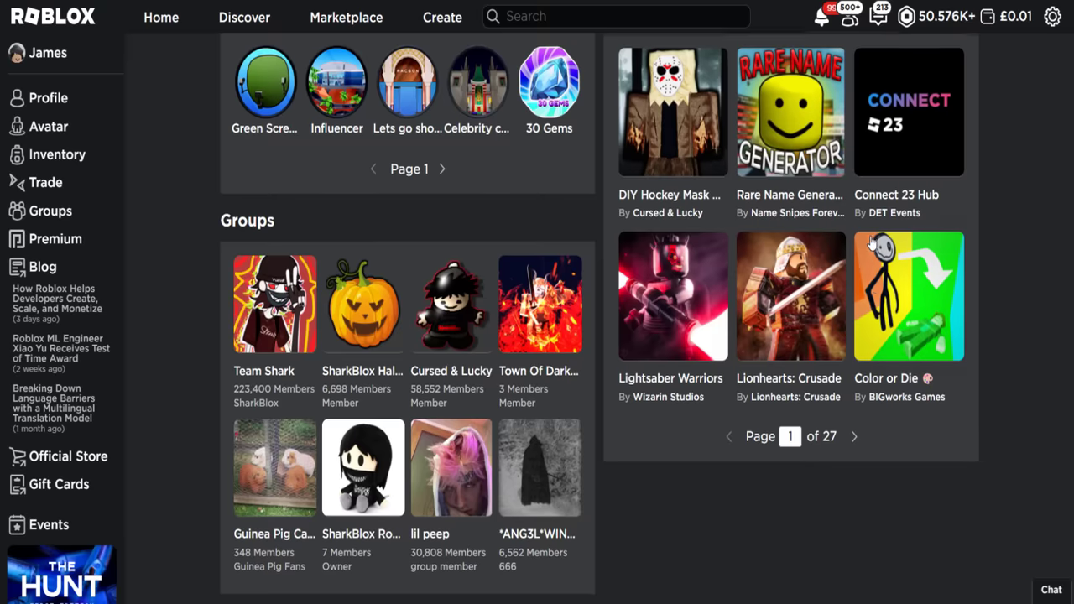
pyautogui.scroll(-2, 865, 301)
pyautogui.scroll(-2, 866, 301)
pyautogui.scroll(2, 873, 314)
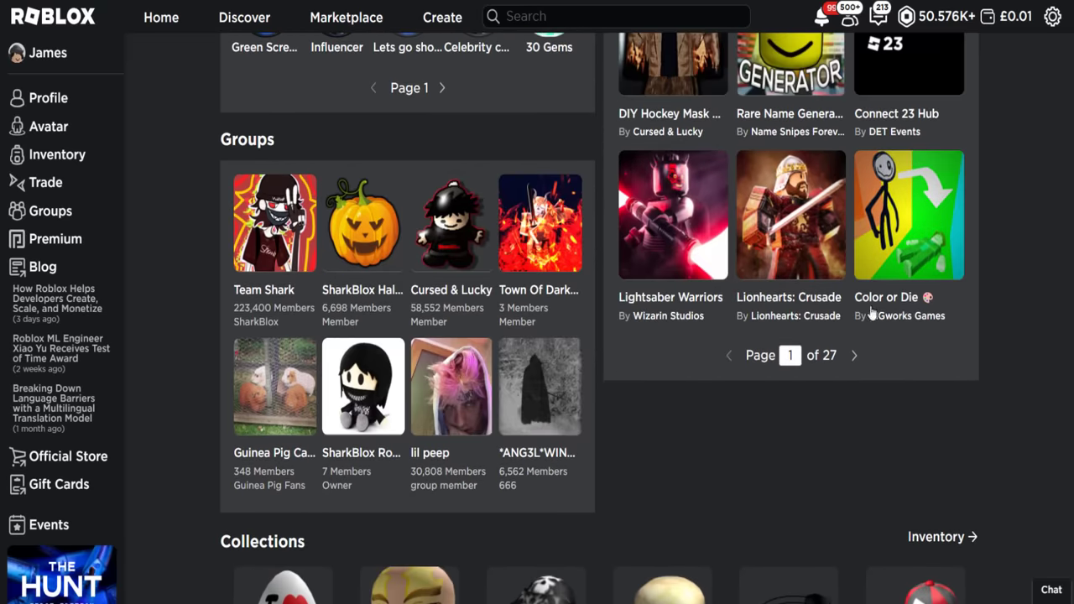
pyautogui.click(361, 386)
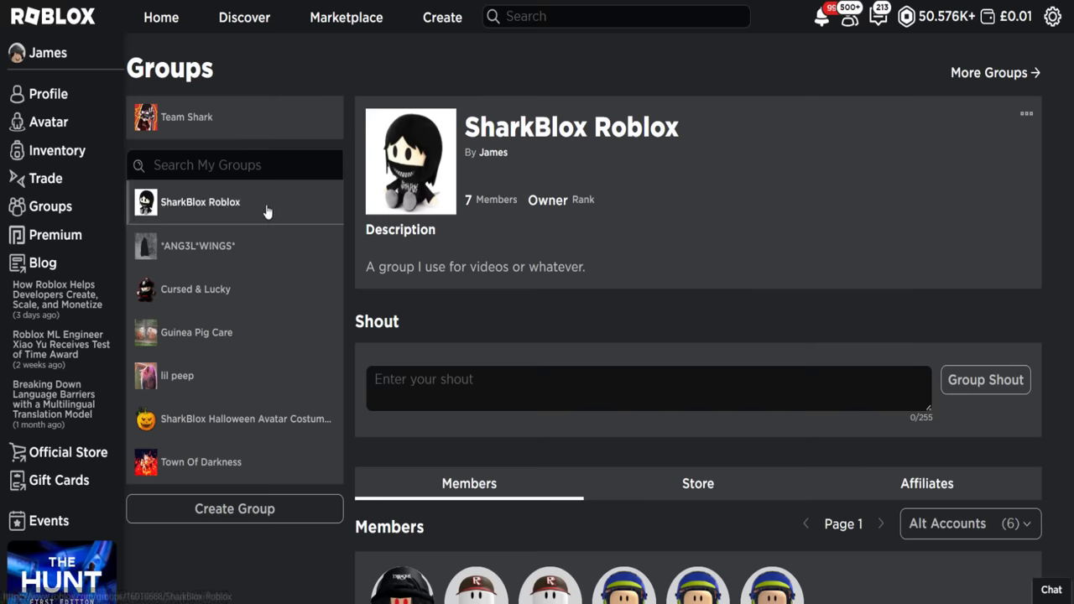
pyautogui.click(300, 524)
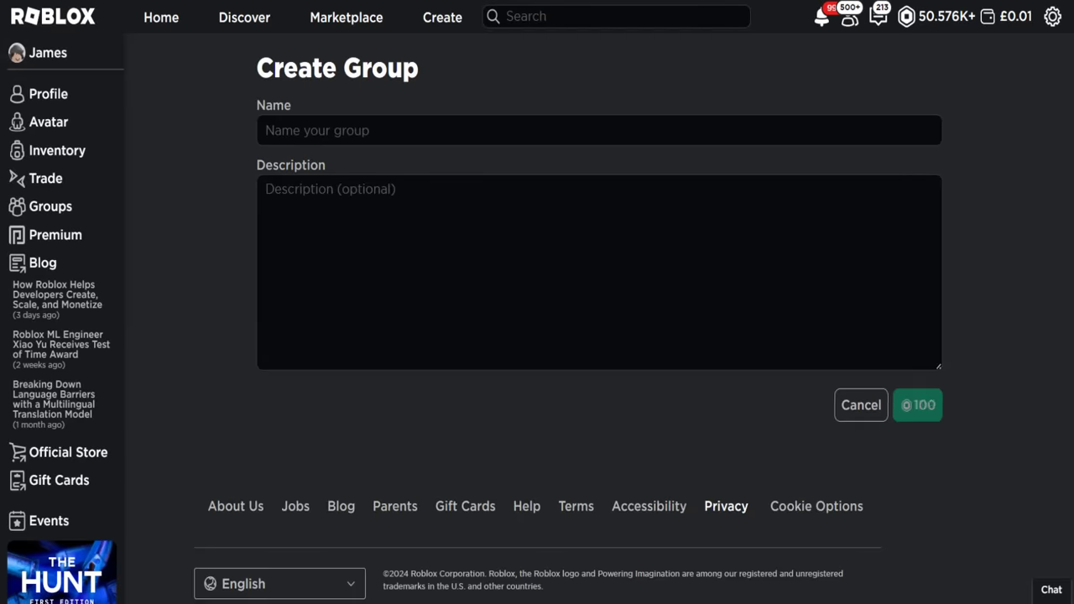
pyautogui.scroll(-2, 470, 266)
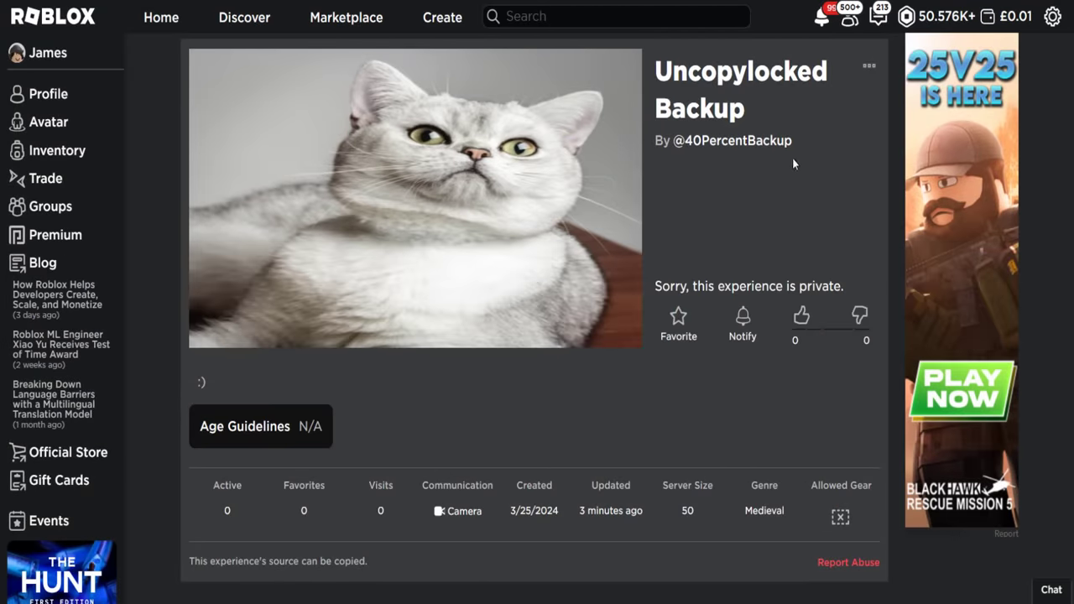
# - Open the 40PercentBackup creator profile and rotate its 3D avatar to the side
pyautogui.click(731, 140)
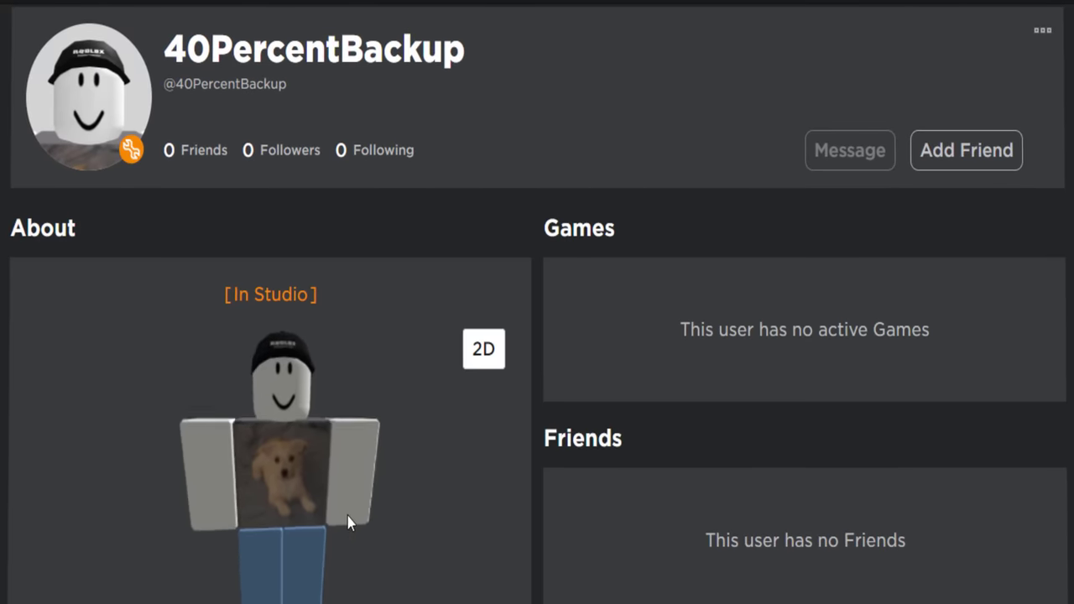
pyautogui.moveTo(346, 517)
pyautogui.mouseDown()
pyautogui.moveTo(64, 381)
pyautogui.moveTo(605, 391)
pyautogui.moveTo(606, 417)
pyautogui.moveTo(72, 403)
pyautogui.moveTo(461, 496)
pyautogui.mouseUp()
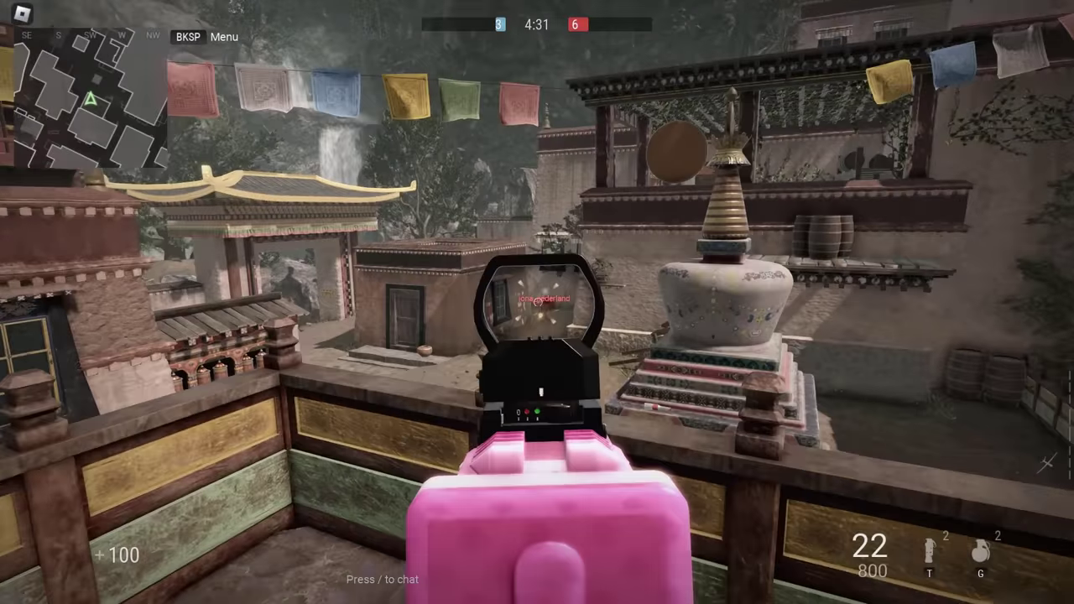
# - Eliminate an enemy, reload, and climb the alley ladder onto the rooftop terrace
pyautogui.click(537, 302)
pyautogui.press('r')
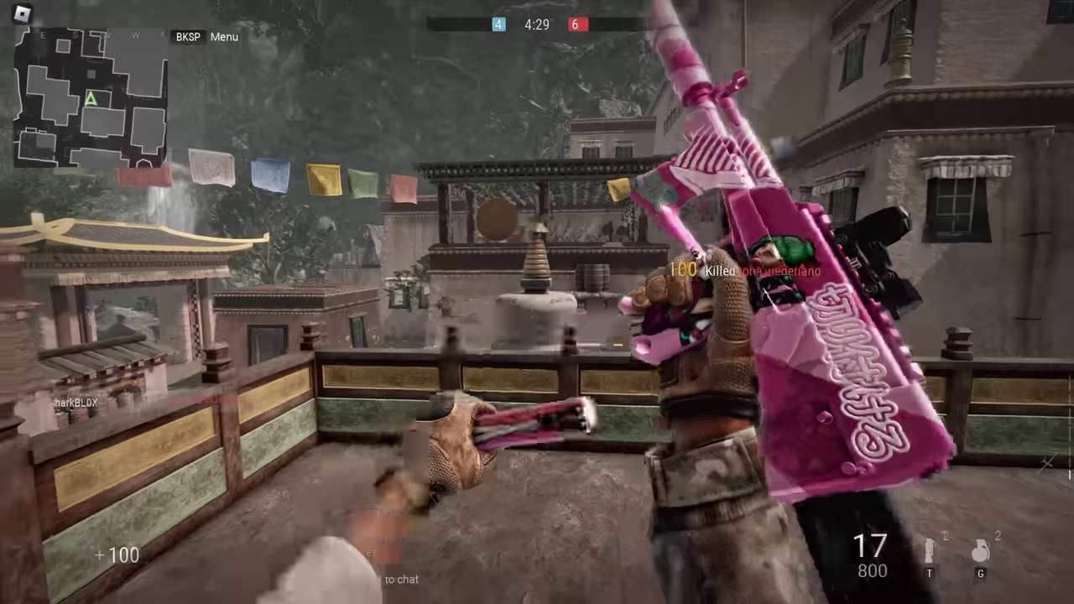
pyautogui.press('w')
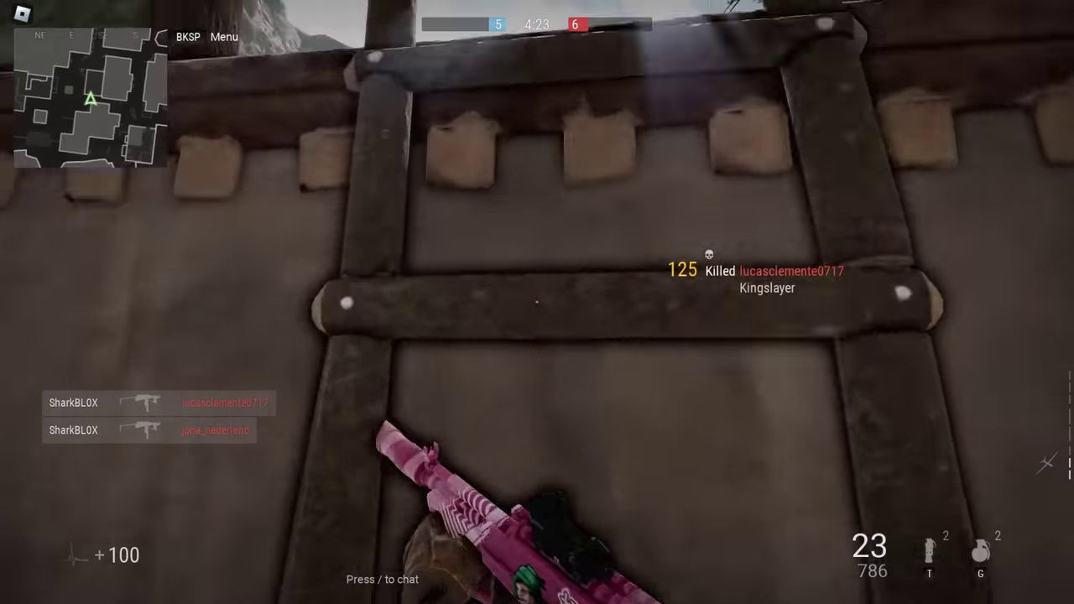
pyautogui.press('w')
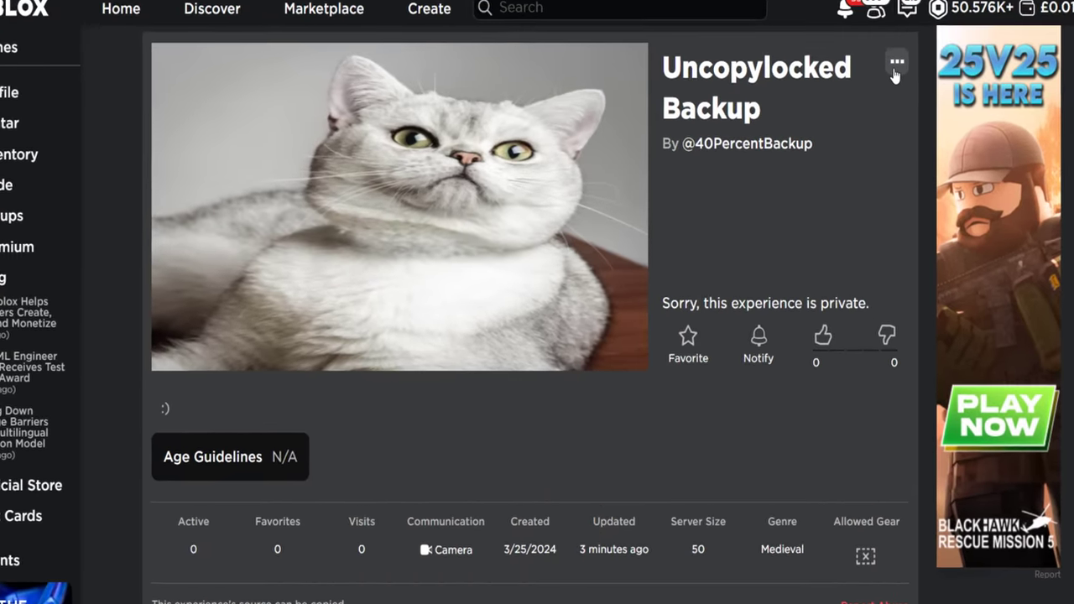
# - Send the Uncopylocked Backup game to Roblox Studio via Edit in Studio
pyautogui.click(869, 65)
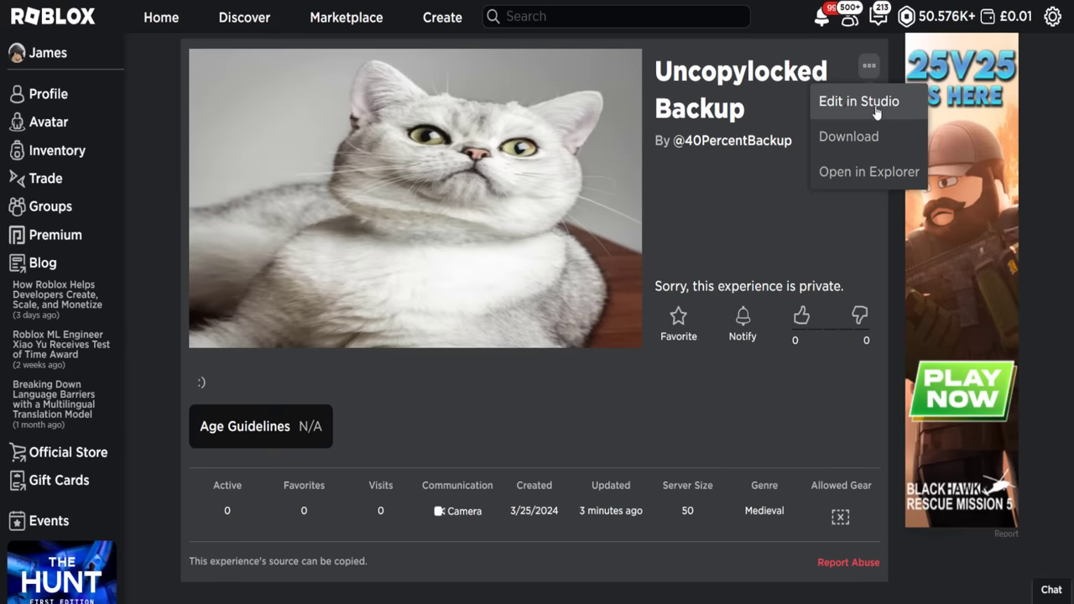
pyautogui.click(878, 105)
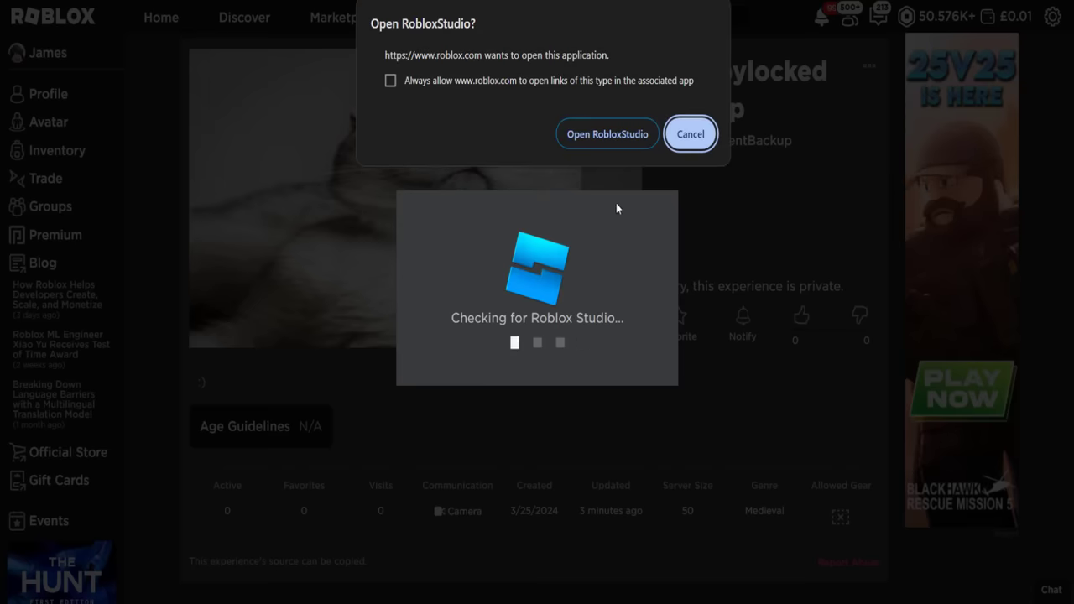
pyautogui.click(617, 136)
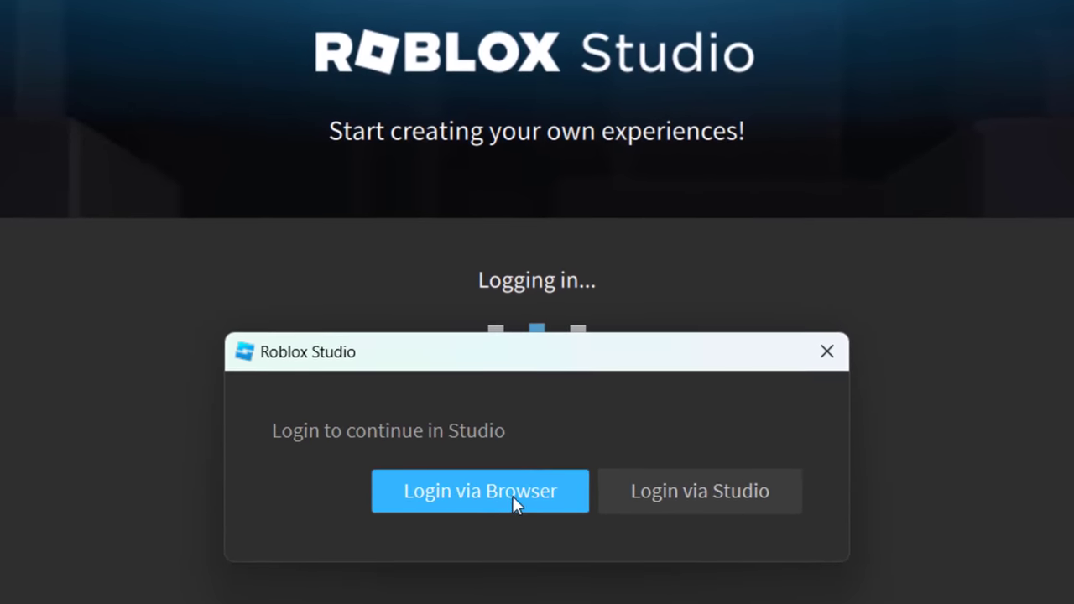
# - Log in to Studio via the browser and close the Terrain Editor panel
pyautogui.click(520, 500)
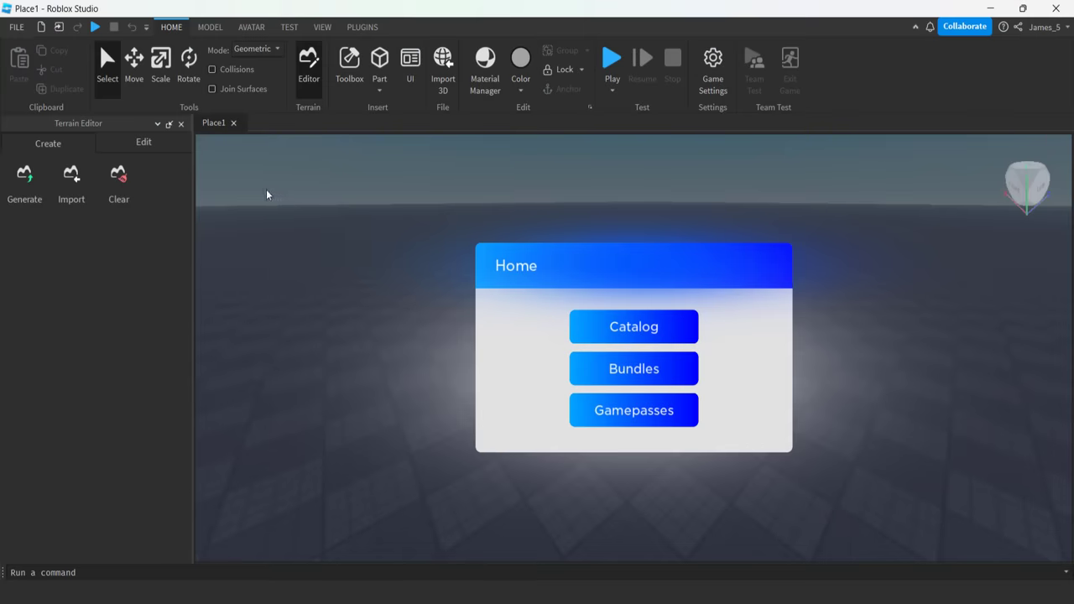
pyautogui.click(180, 125)
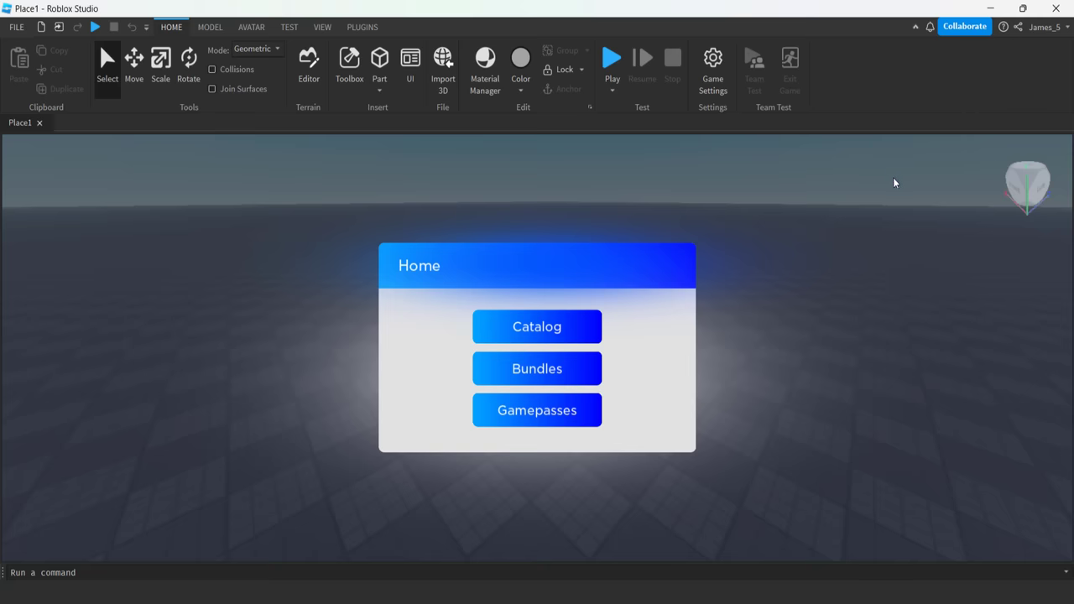
# - Start Publish to Roblox and choose SharkBlox Roblox as the game's owner
pyautogui.click(19, 28)
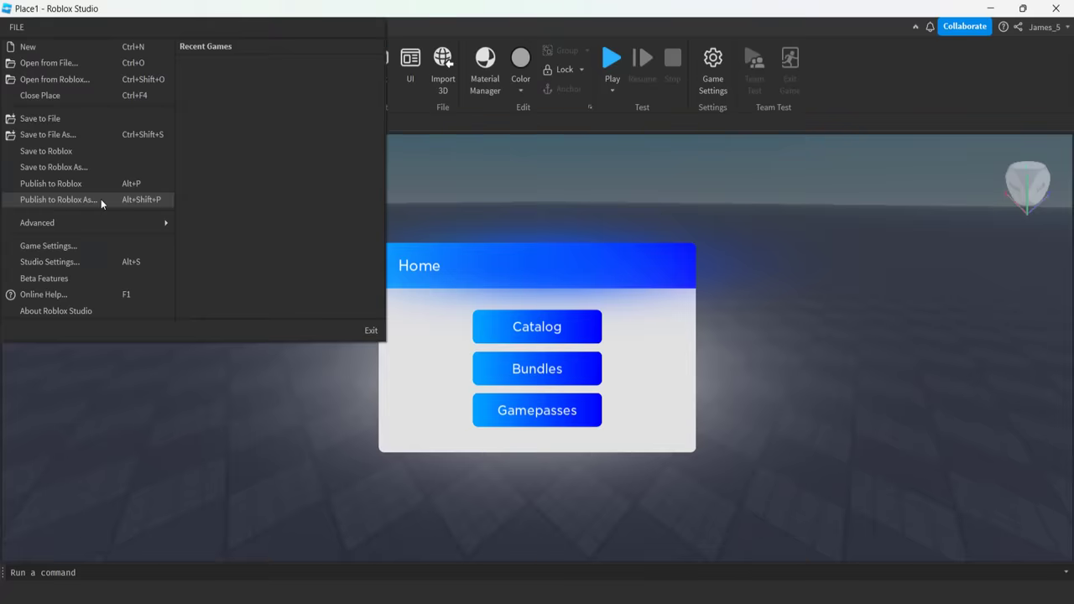
pyautogui.click(208, 366)
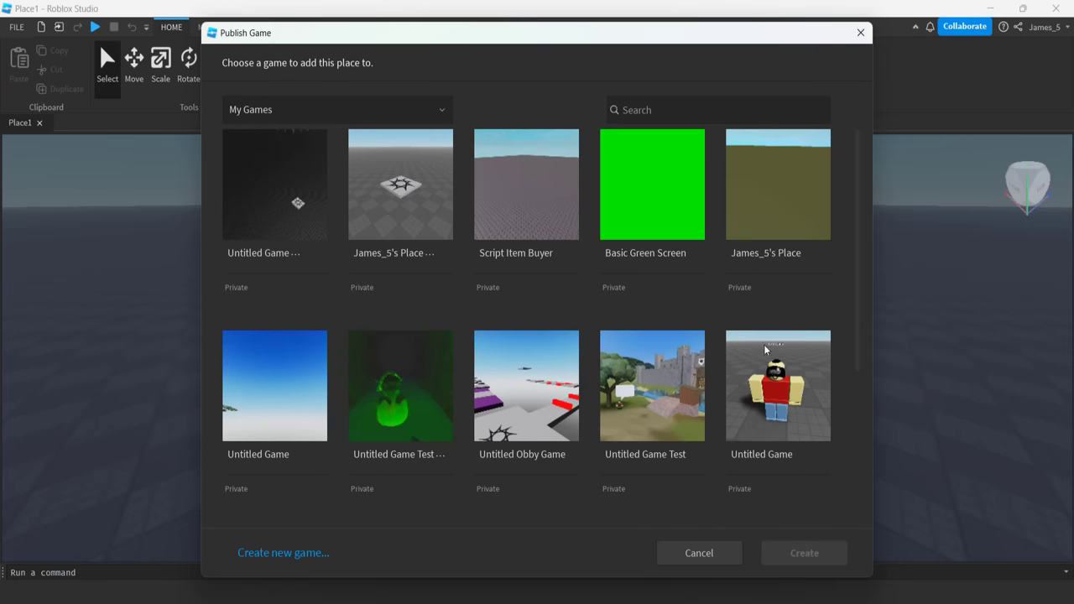
pyautogui.click(391, 109)
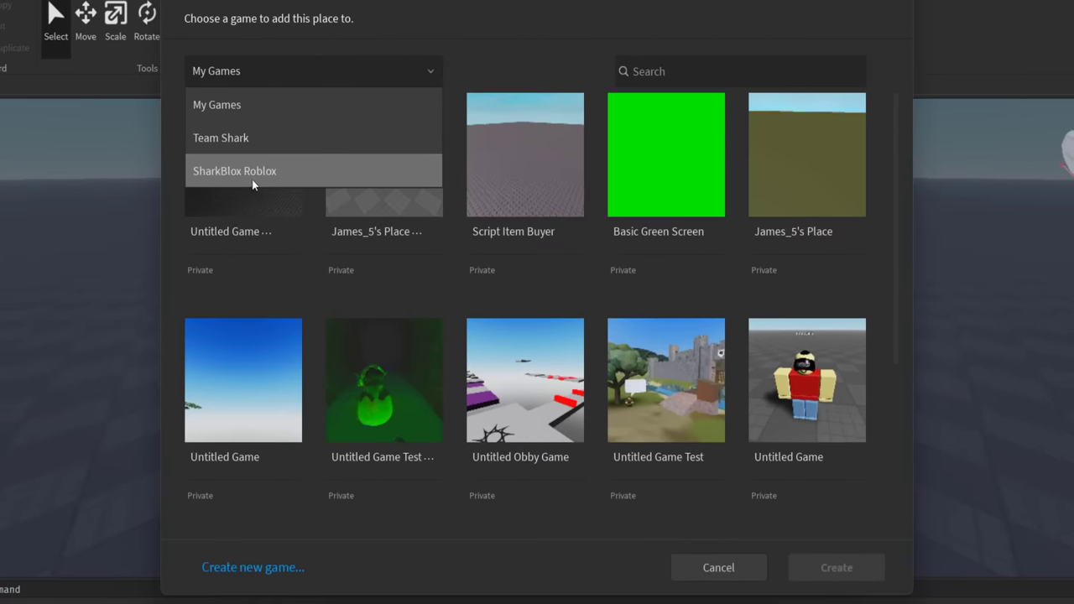
pyautogui.click(252, 173)
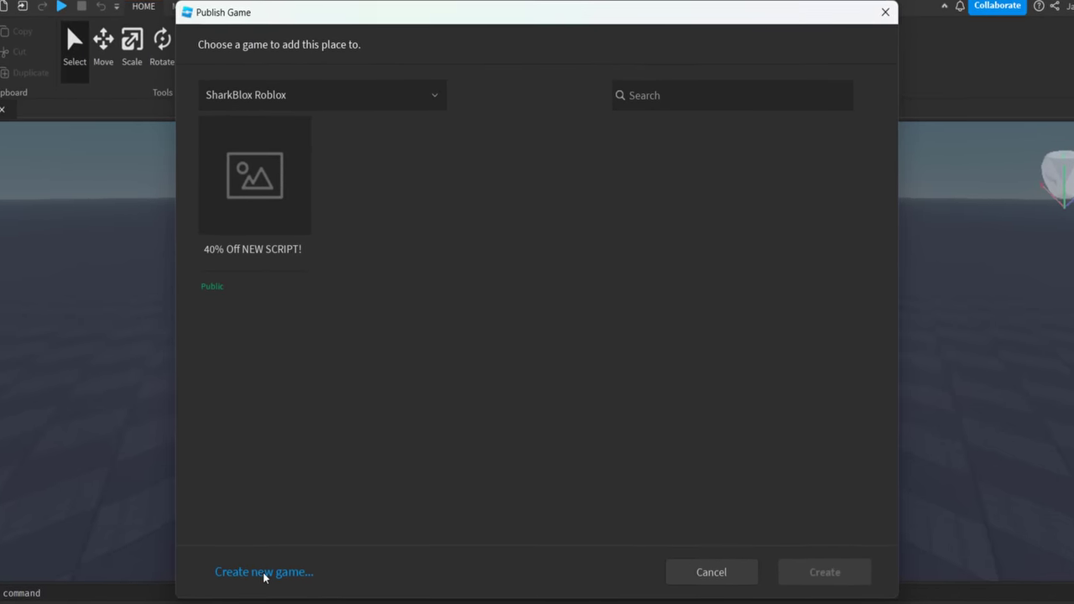
# - Create a new game named 'my cool roblox game' with Team Create turned off
pyautogui.click(265, 572)
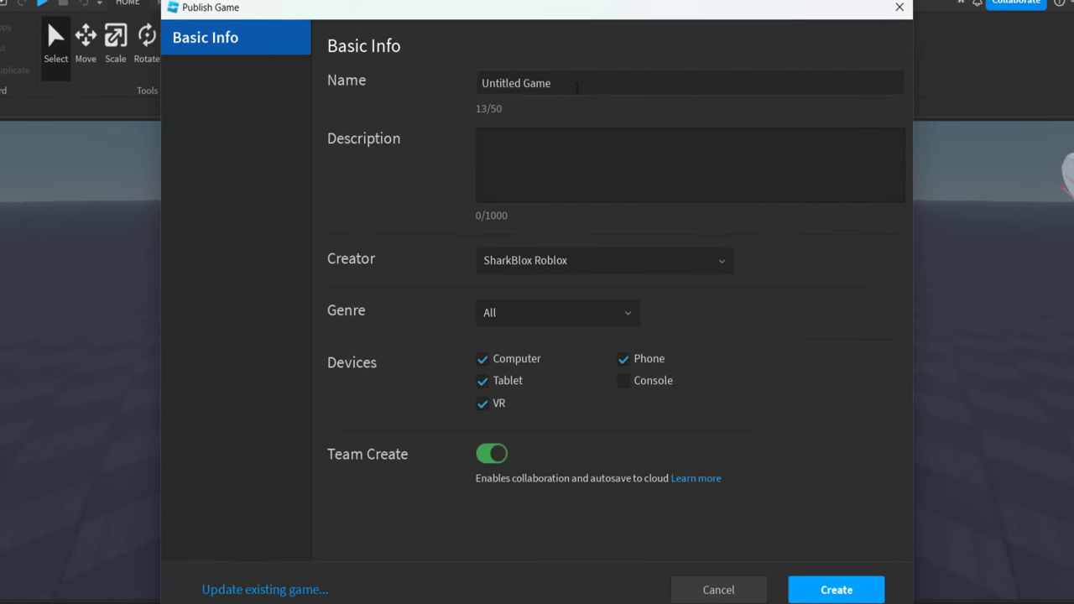
pyautogui.click(575, 77)
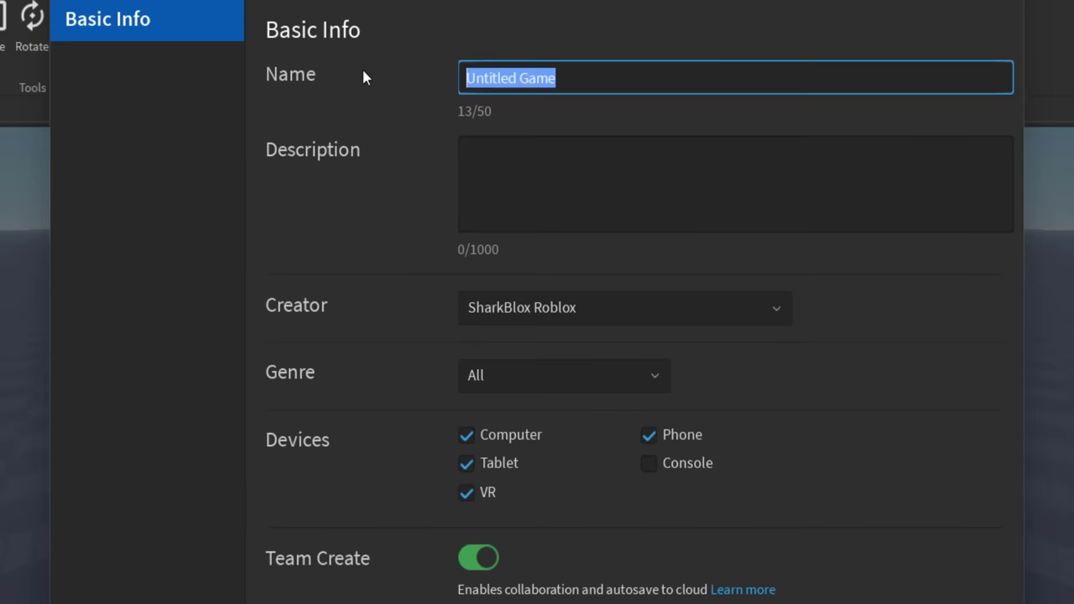
pyautogui.write('my cool')
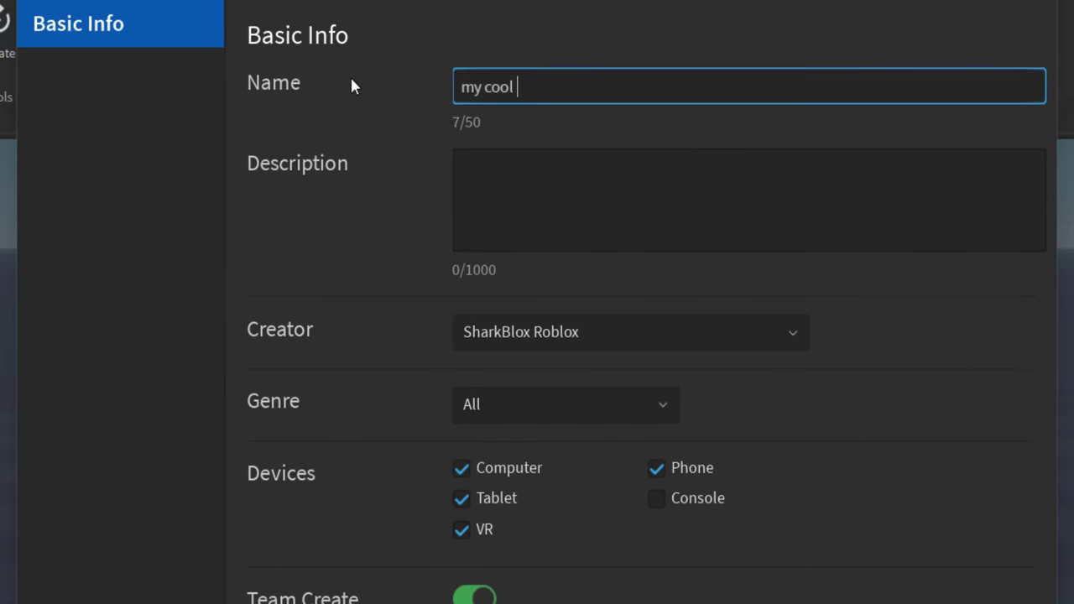
pyautogui.write(' roblox g')
pyautogui.write('ame')
pyautogui.click(558, 177)
pyautogui.write('...')
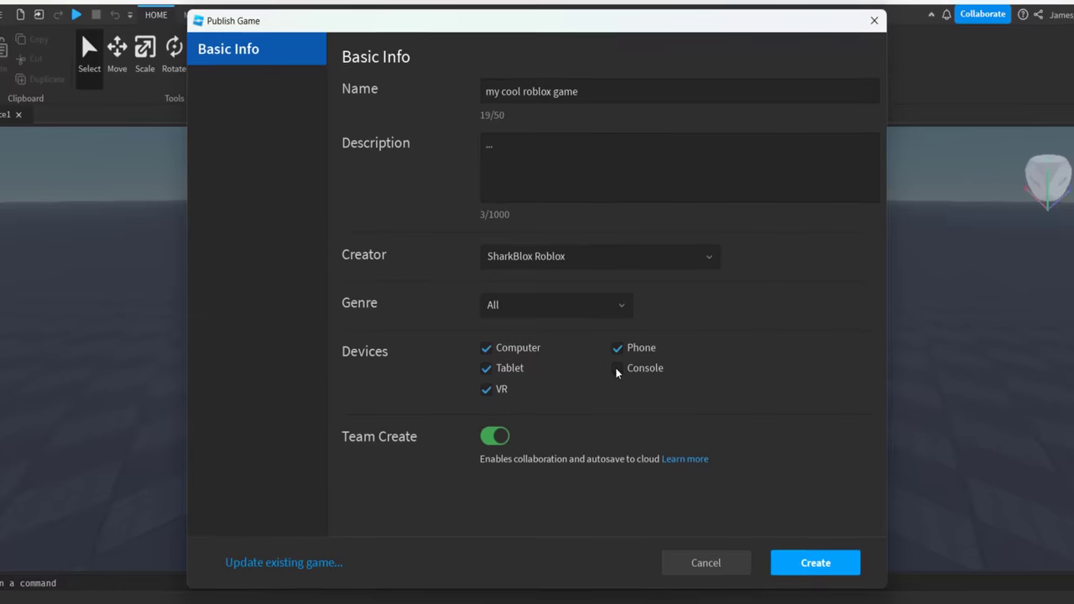
pyautogui.click(614, 366)
pyautogui.click(629, 377)
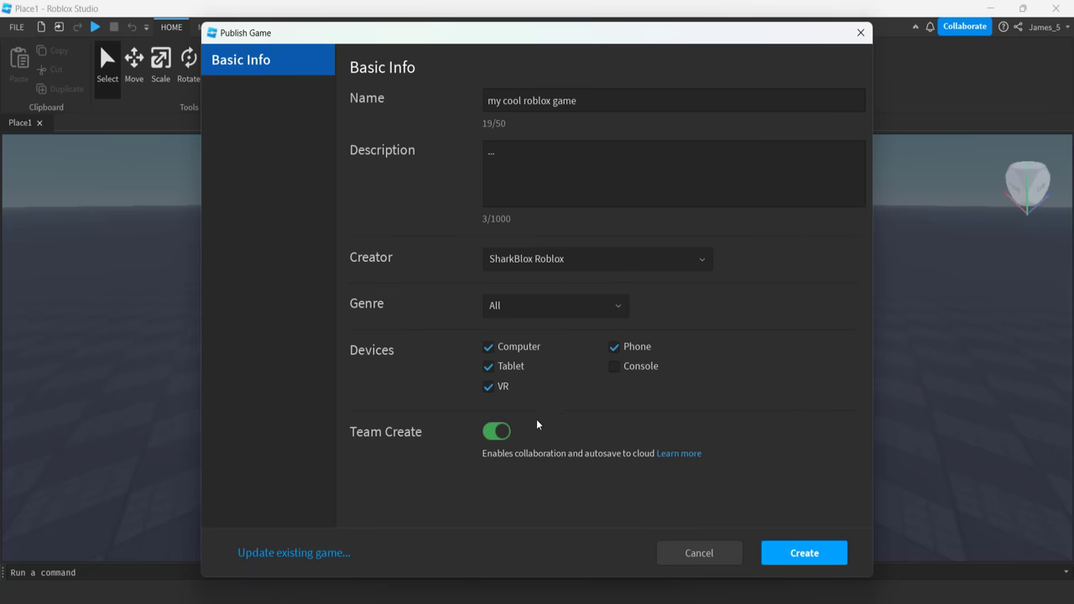
pyautogui.click(506, 433)
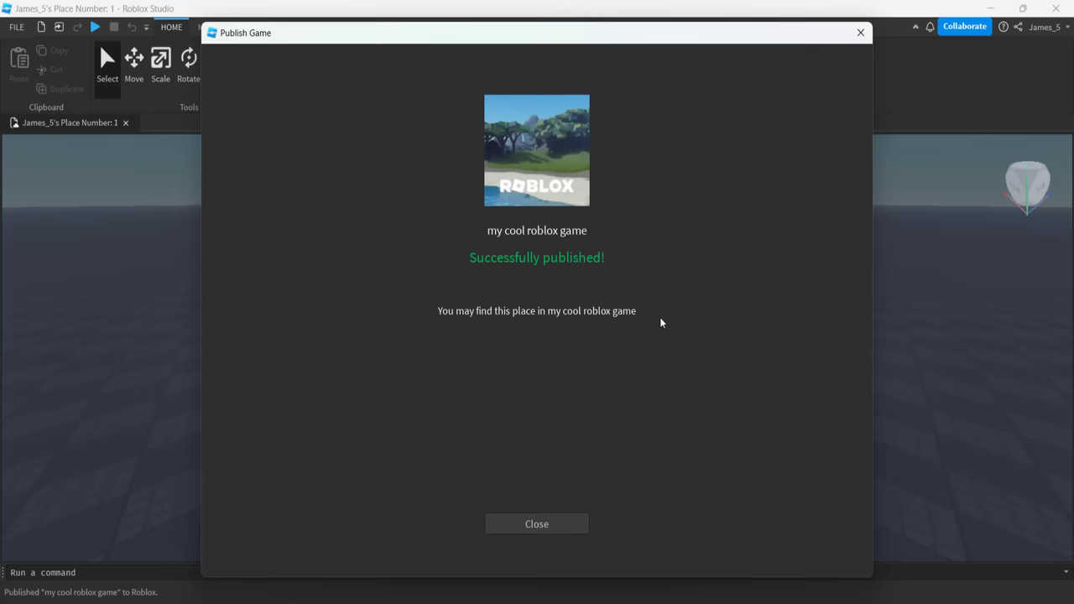
# - Enable Allow Third Party Sales in Game Settings > Security and save it
pyautogui.click(531, 527)
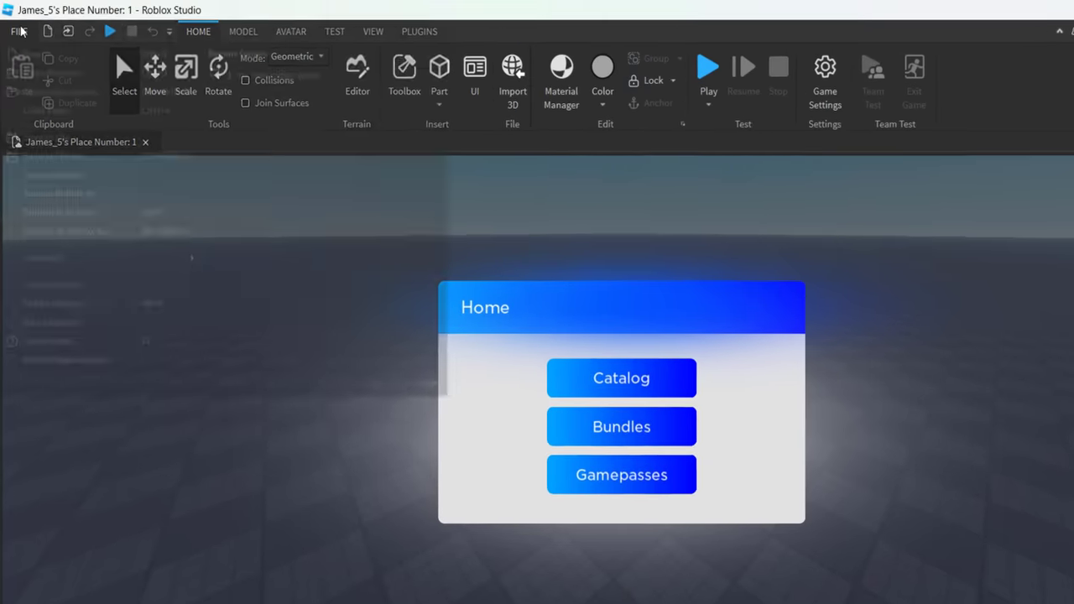
pyautogui.click(16, 27)
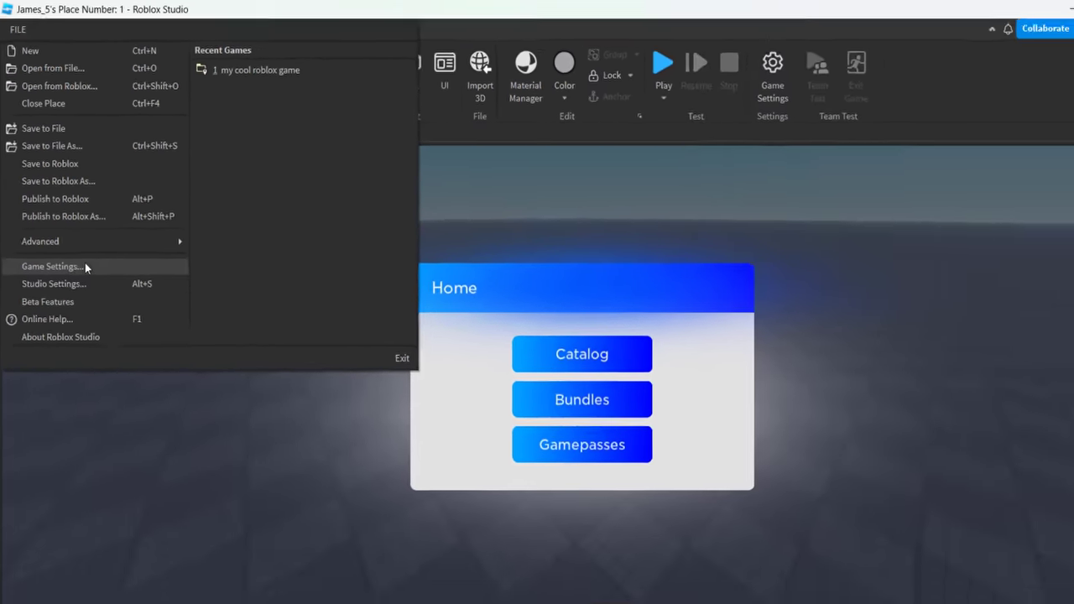
pyautogui.click(85, 266)
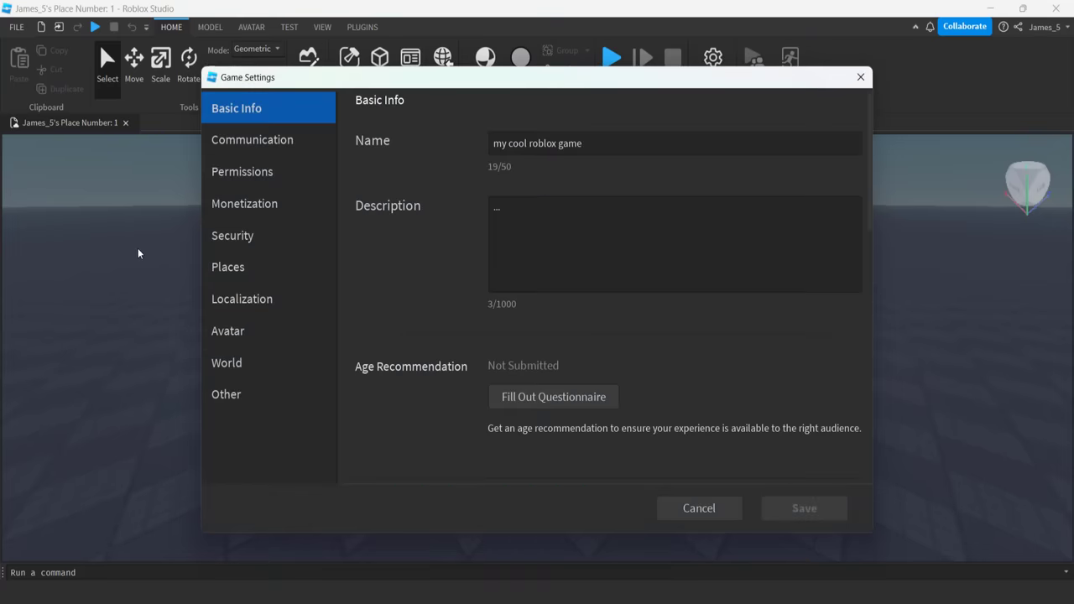
pyautogui.click(241, 245)
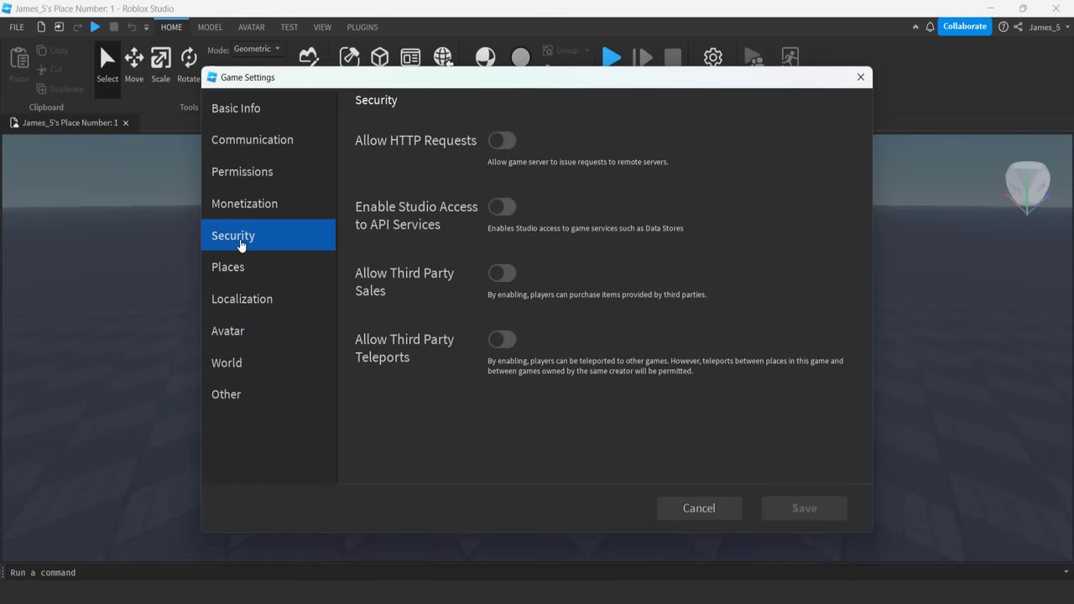
pyautogui.click(507, 273)
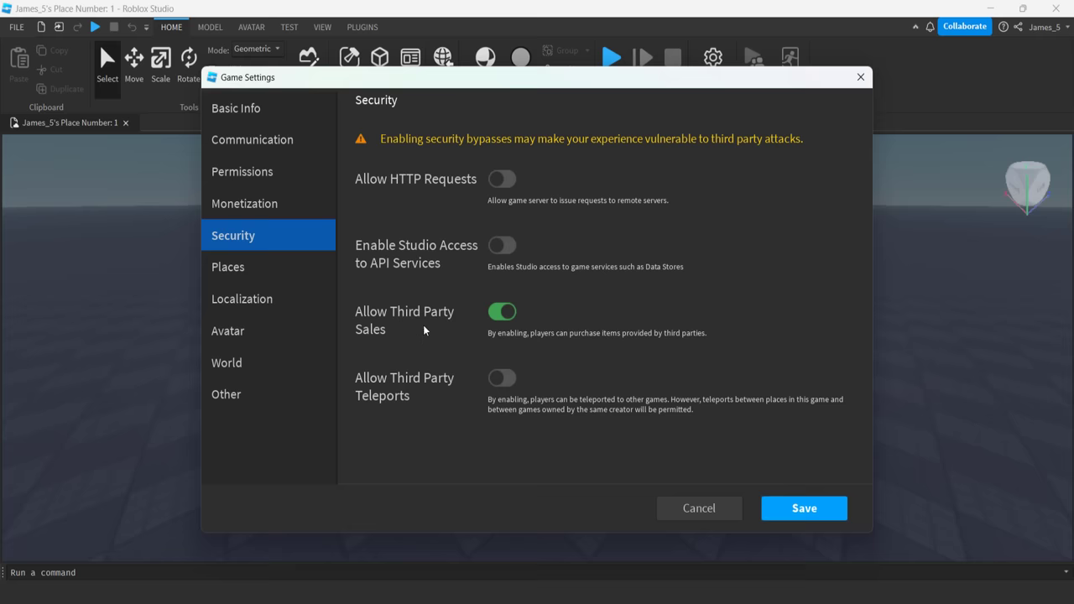
pyautogui.click(813, 503)
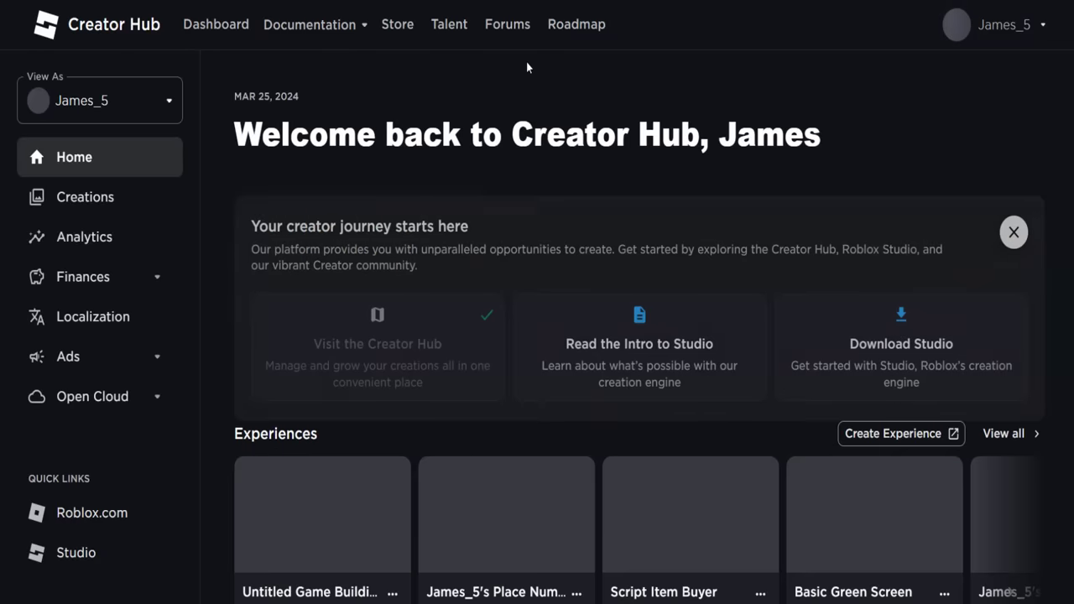
# - View Creator Hub as SharkBlox Roblox and open my cool roblox game's overview
pyautogui.click(153, 105)
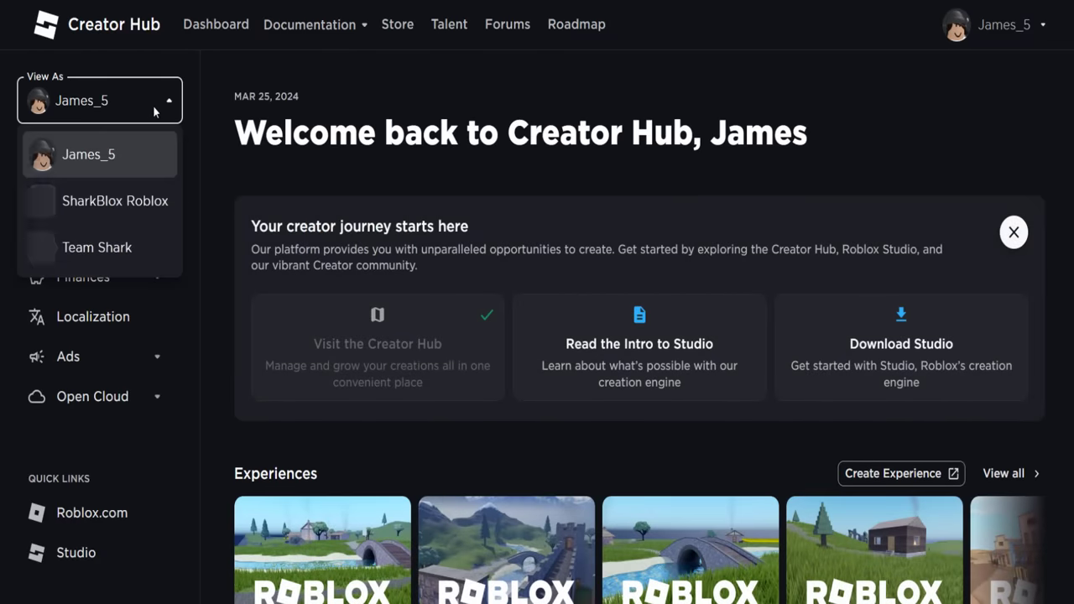
pyautogui.click(148, 200)
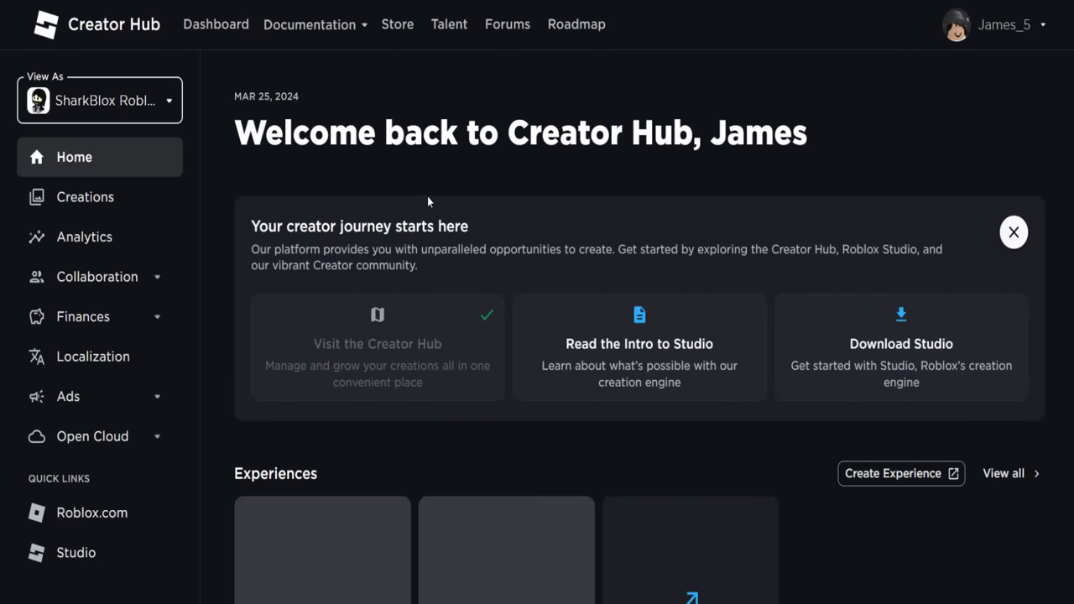
pyautogui.scroll(-4, 436, 206)
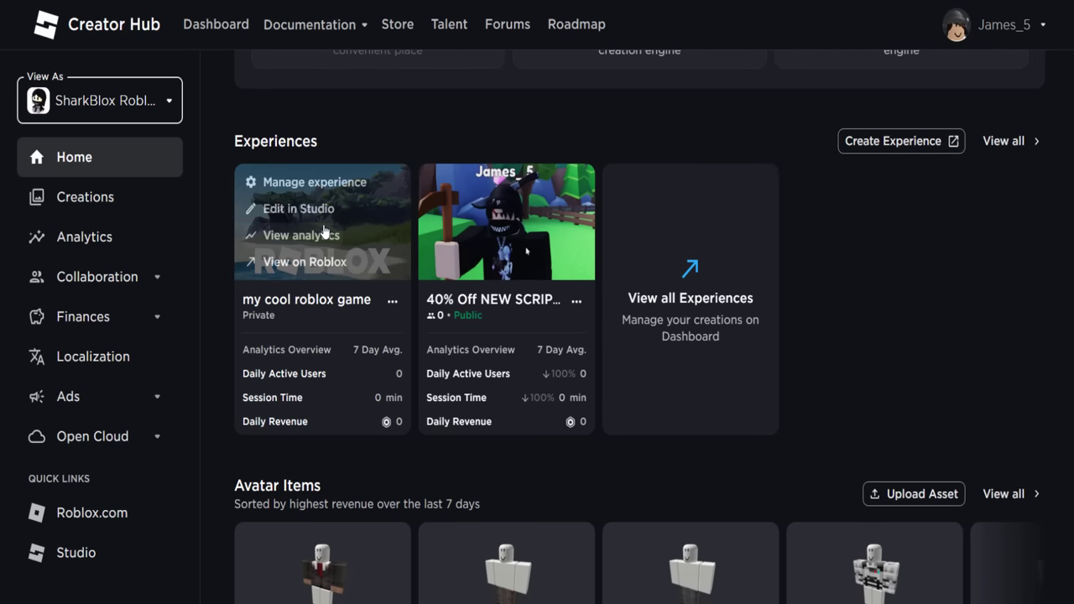
pyautogui.click(384, 216)
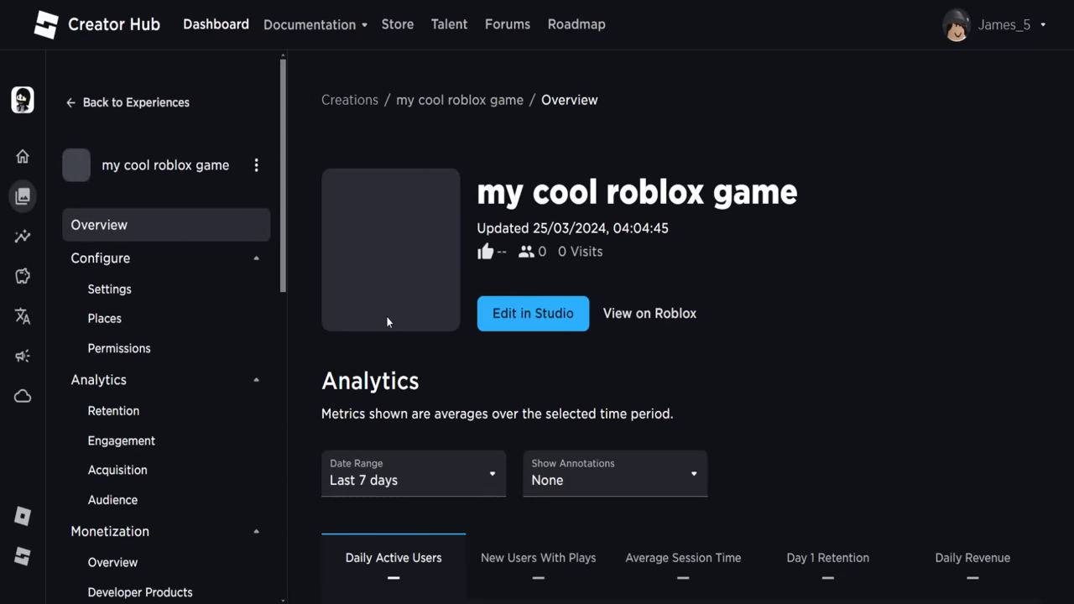
# - Browse the game's asset Permissions and Places pages
pyautogui.click(210, 348)
pyautogui.scroll(-3, 483, 374)
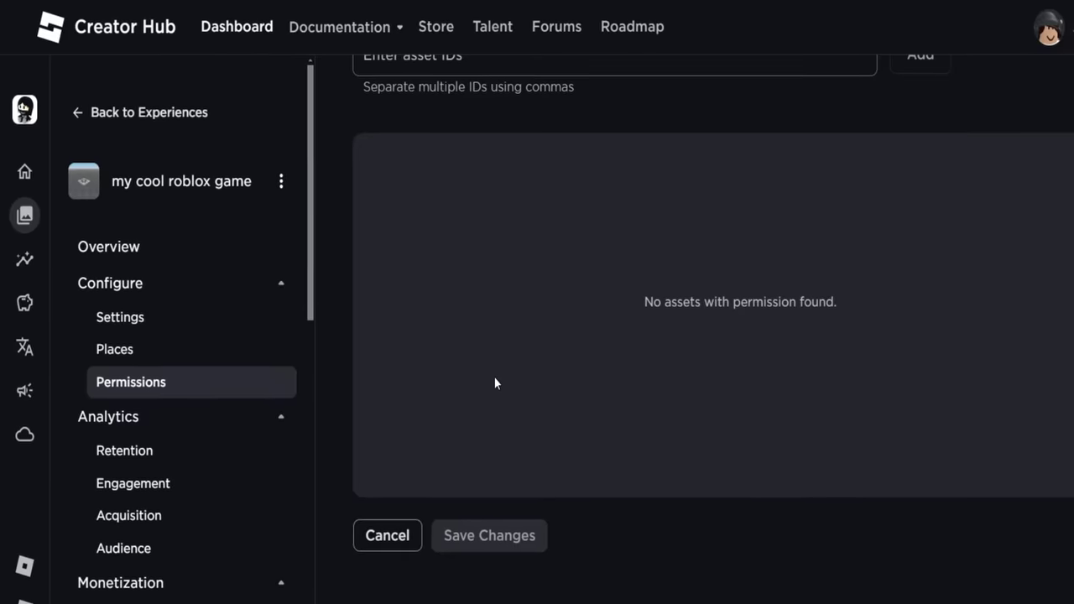
pyautogui.click(196, 320)
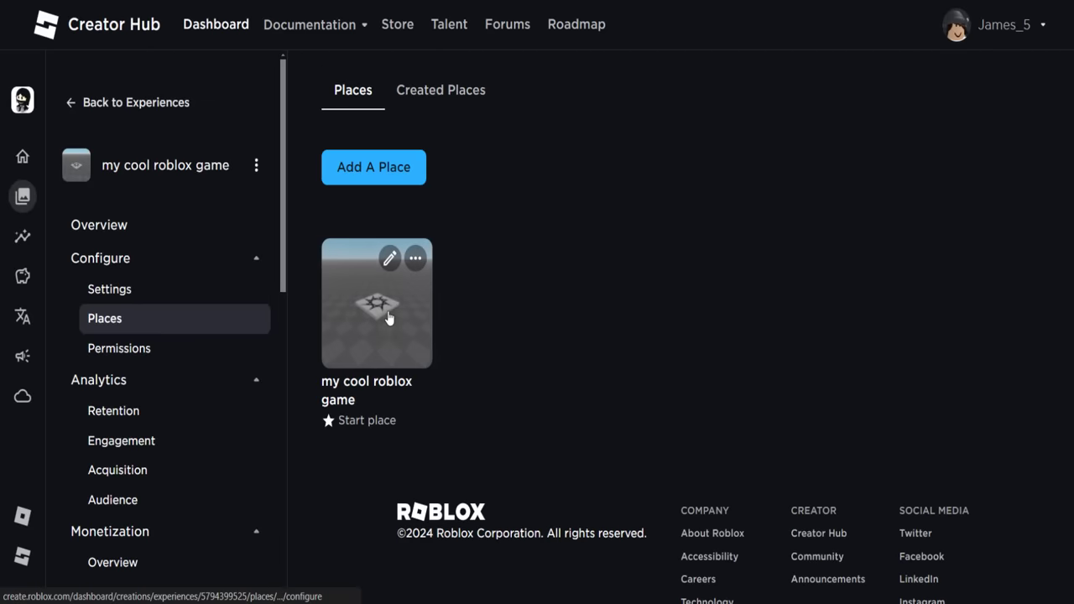
# - Save the game's content settings with privacy set to Public
pyautogui.click(139, 292)
pyautogui.scroll(-1, 421, 309)
pyautogui.scroll(1, 421, 327)
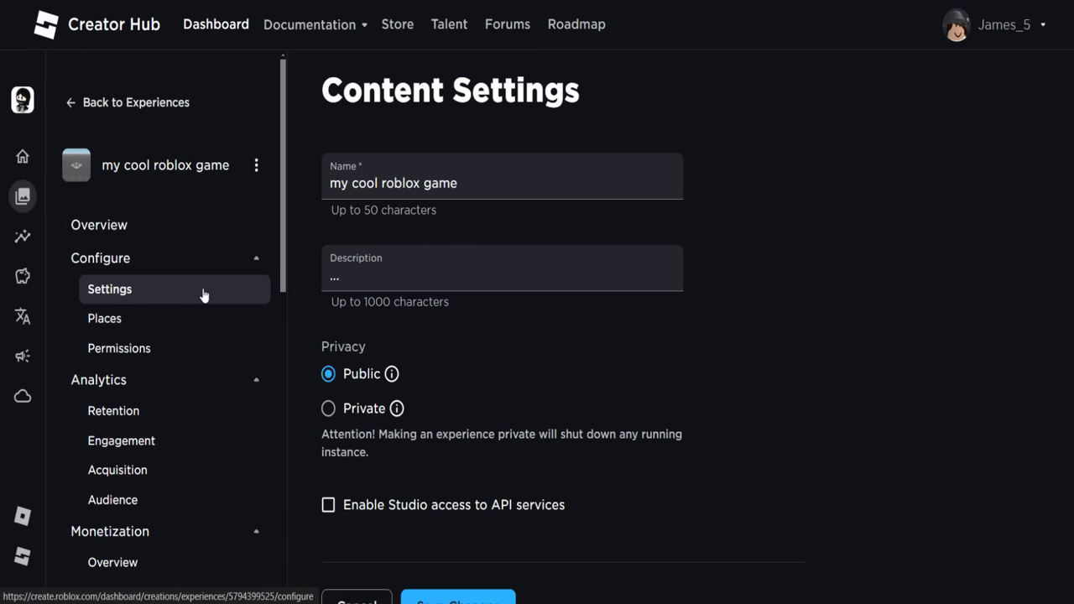
pyautogui.scroll(-2, 120, 343)
pyautogui.scroll(-3, 137, 360)
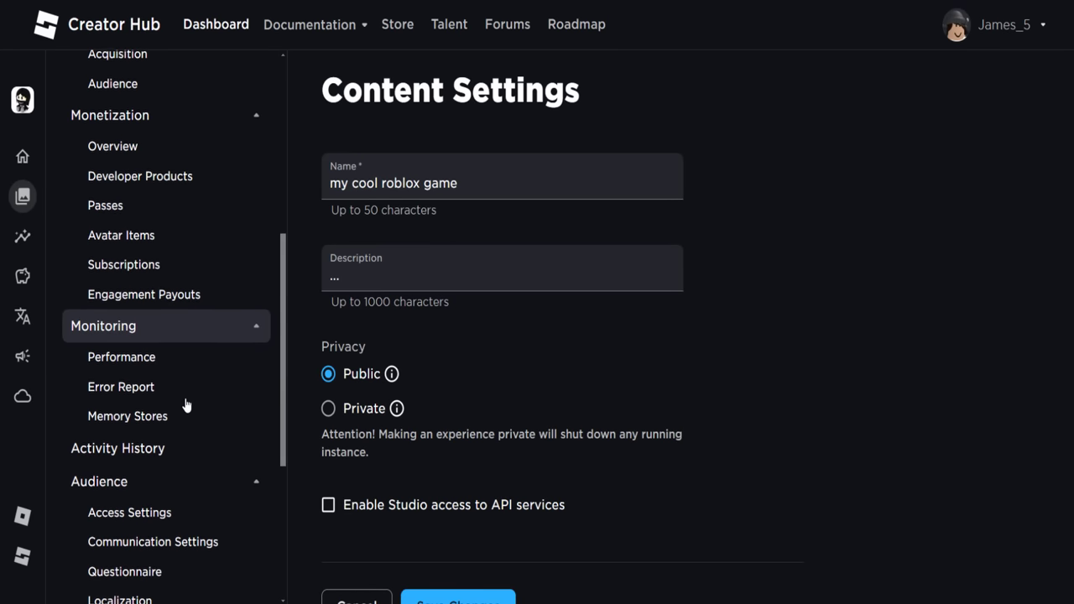
pyautogui.scroll(-2, 185, 403)
pyautogui.scroll(3, 189, 413)
pyautogui.scroll(3, 192, 415)
pyautogui.scroll(1, 371, 377)
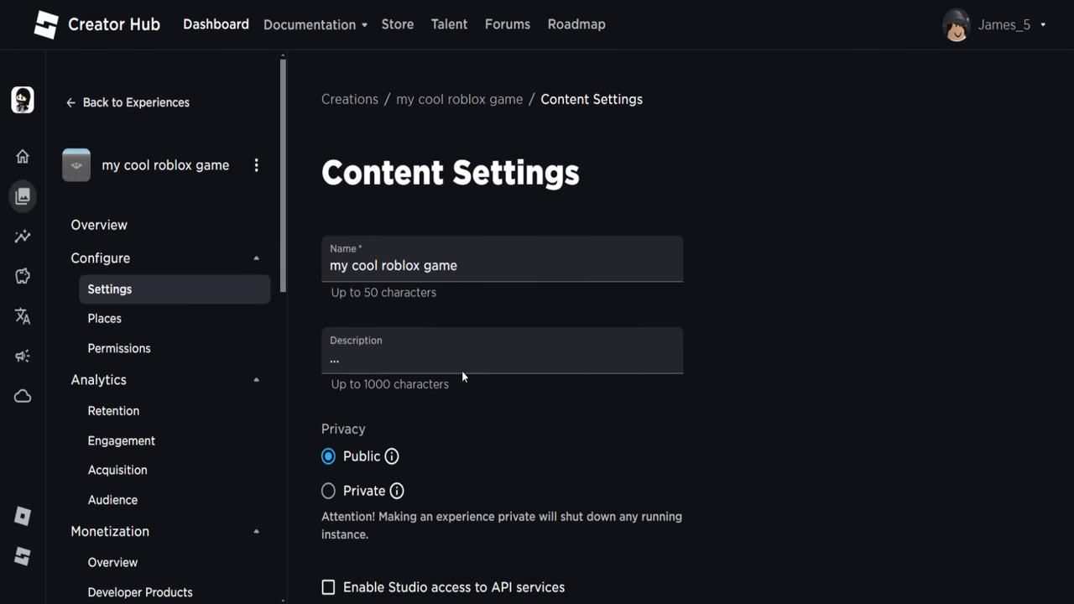
pyautogui.scroll(-2, 462, 336)
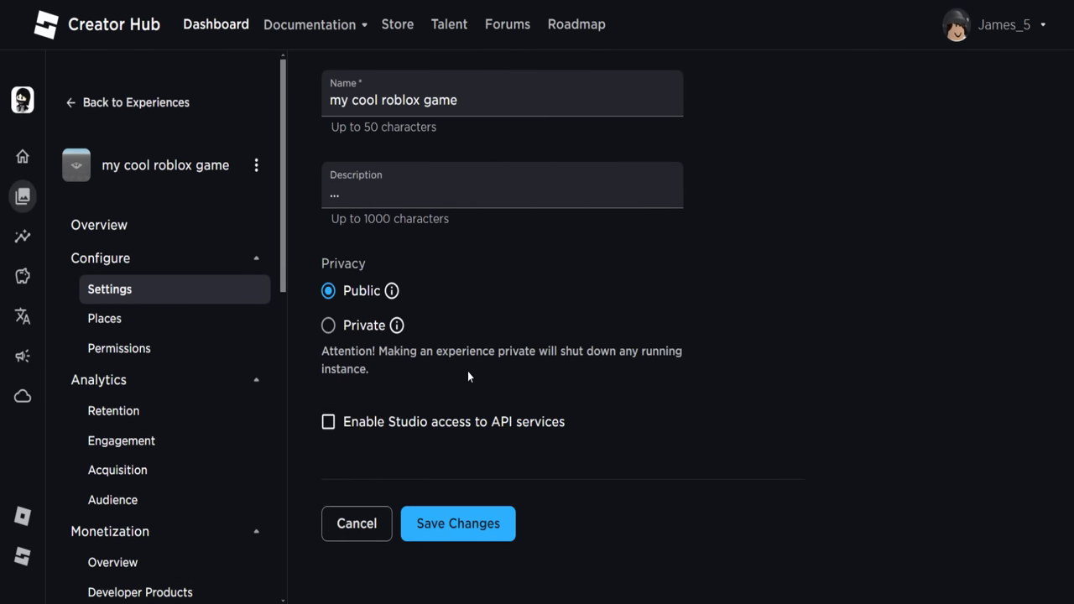
pyautogui.click(471, 521)
# - Bring up the options menu for my cool roblox game
pyautogui.scroll(1, 719, 477)
pyautogui.scroll(2, 719, 475)
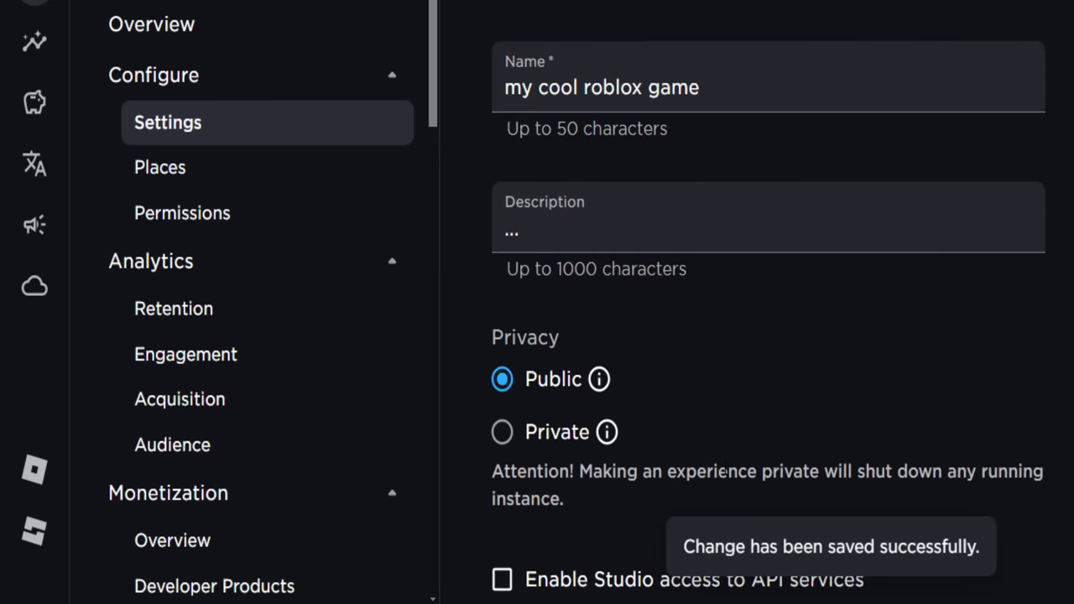
pyautogui.click(258, 167)
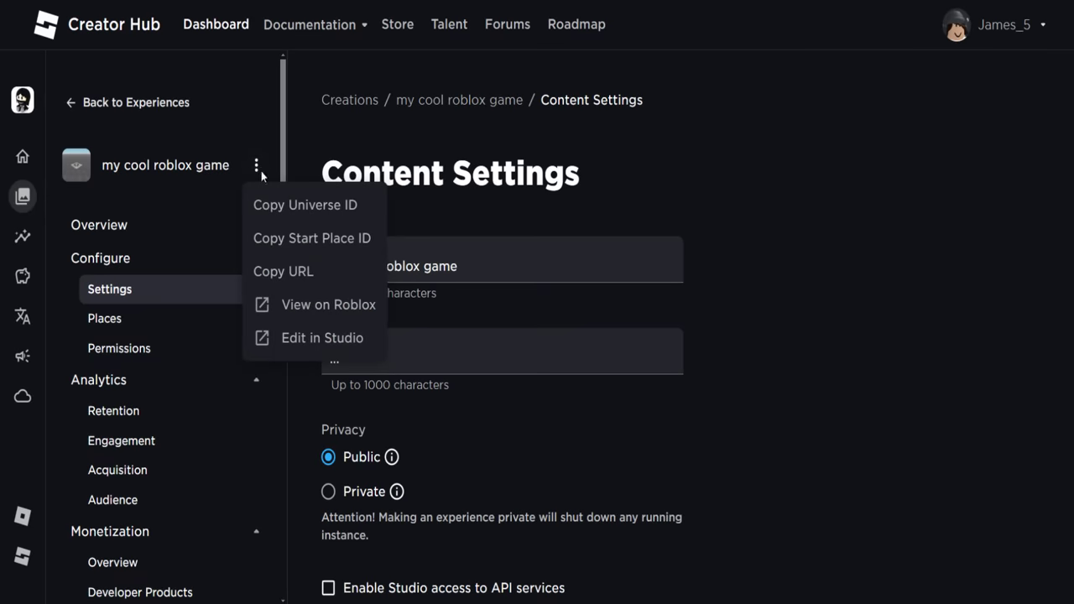
# - From the game's public page, leave the SharkBlox Roblox group and reload its page
pyautogui.click(344, 309)
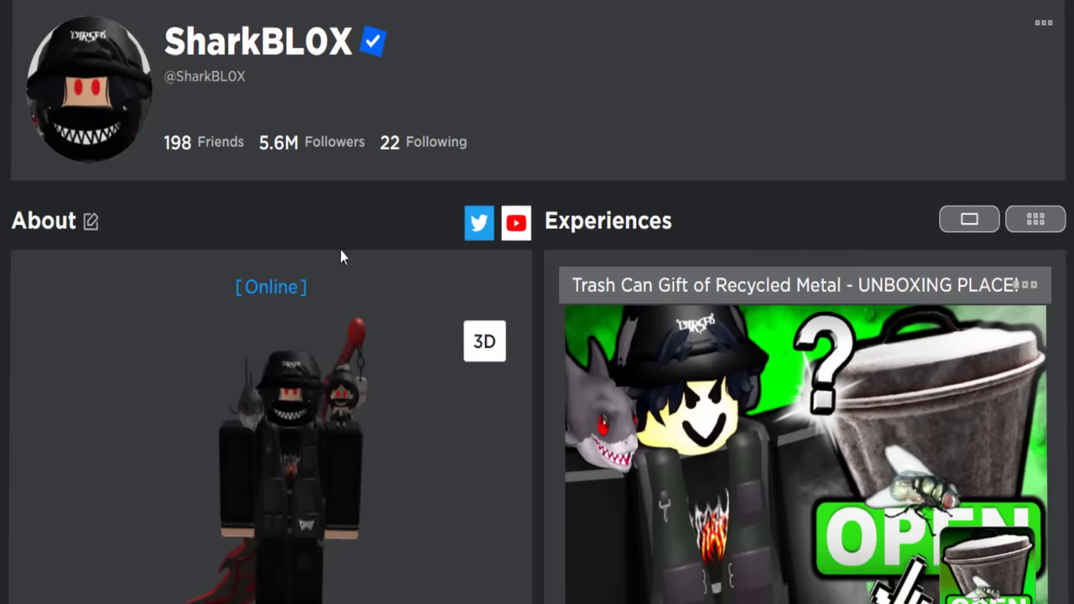
pyautogui.scroll(-5, 756, 286)
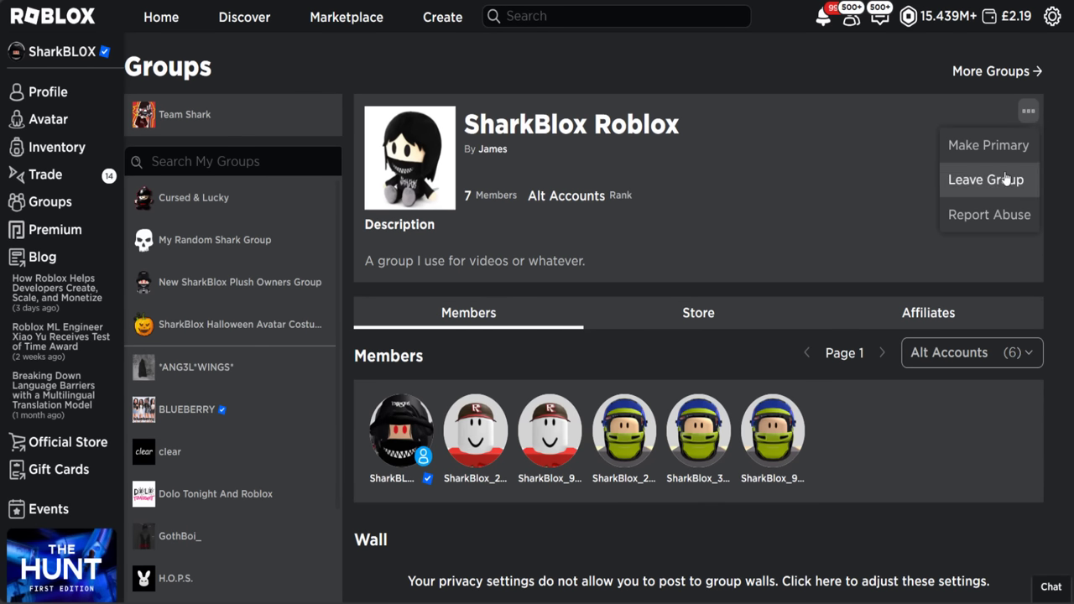
pyautogui.click(1011, 179)
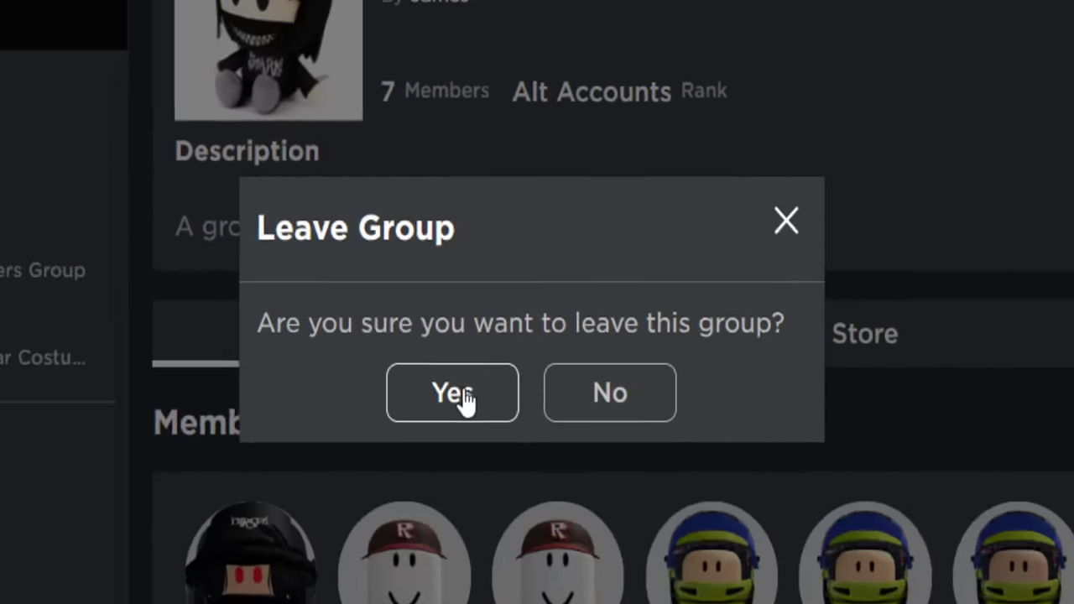
pyautogui.click(427, 422)
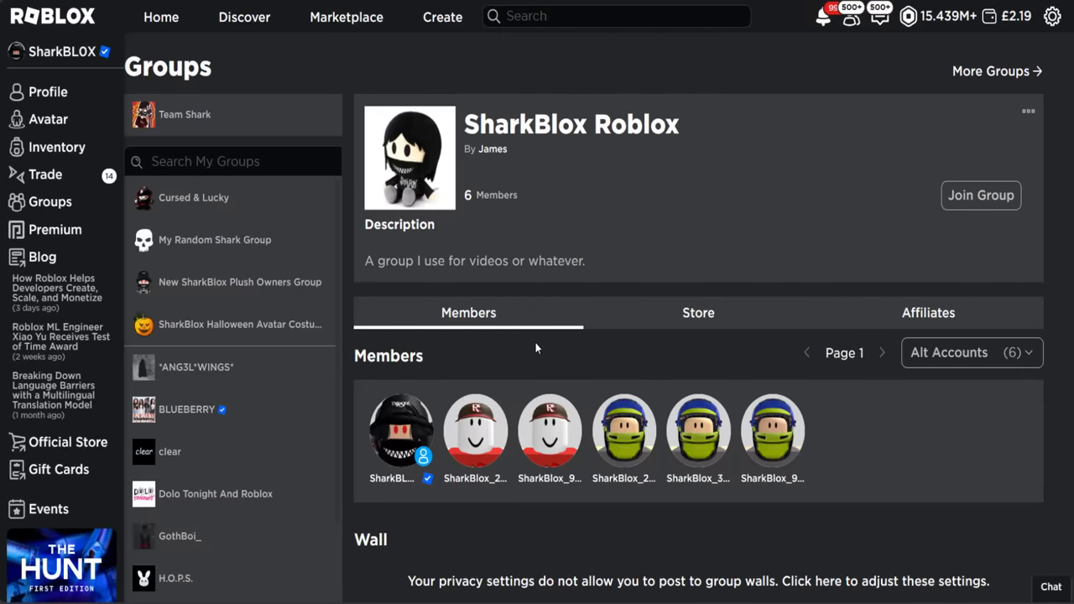
pyautogui.press('F5')
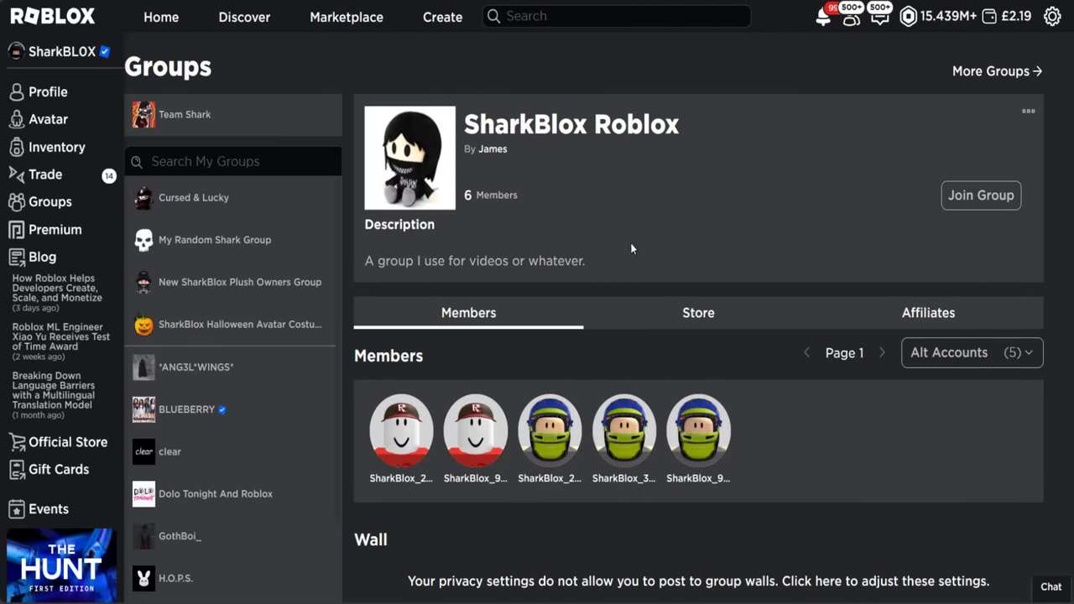
pyautogui.hotkey('alt', 'Left')
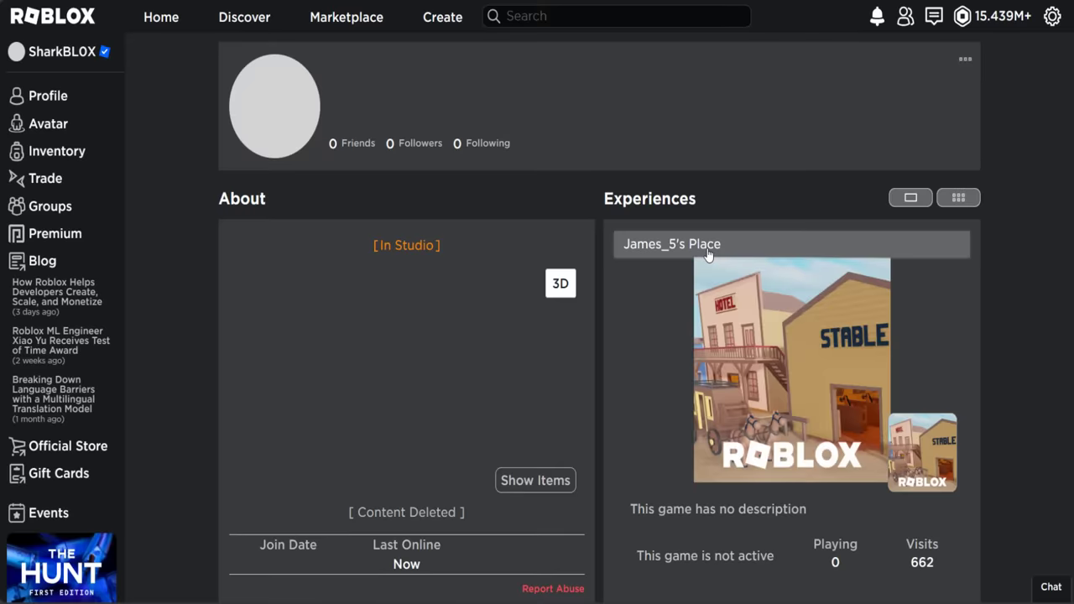
pyautogui.scroll(-2, 549, 282)
pyautogui.scroll(1, 621, 294)
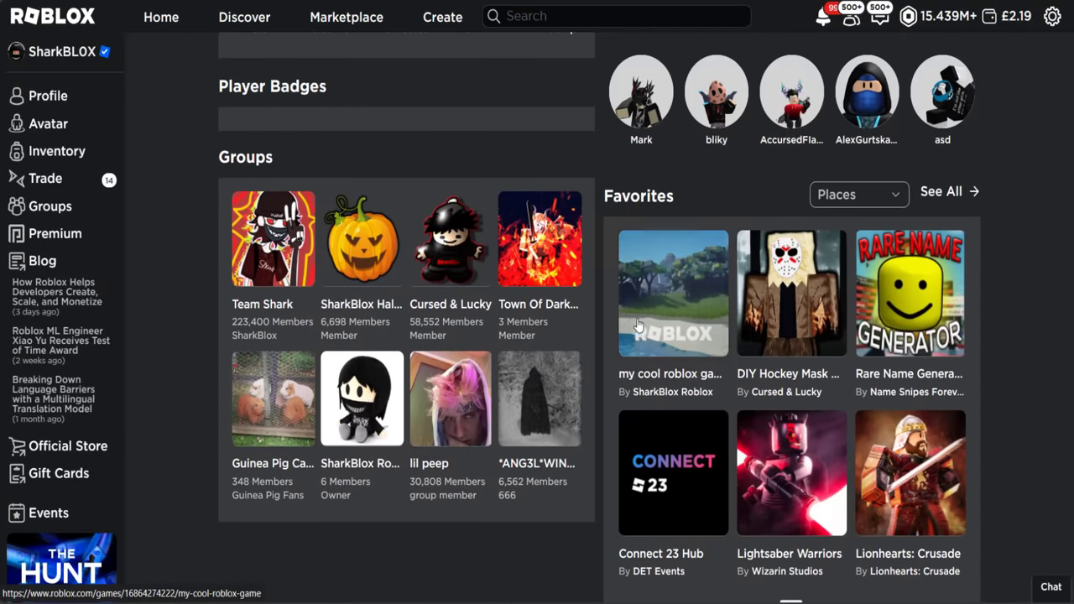
pyautogui.click(683, 301)
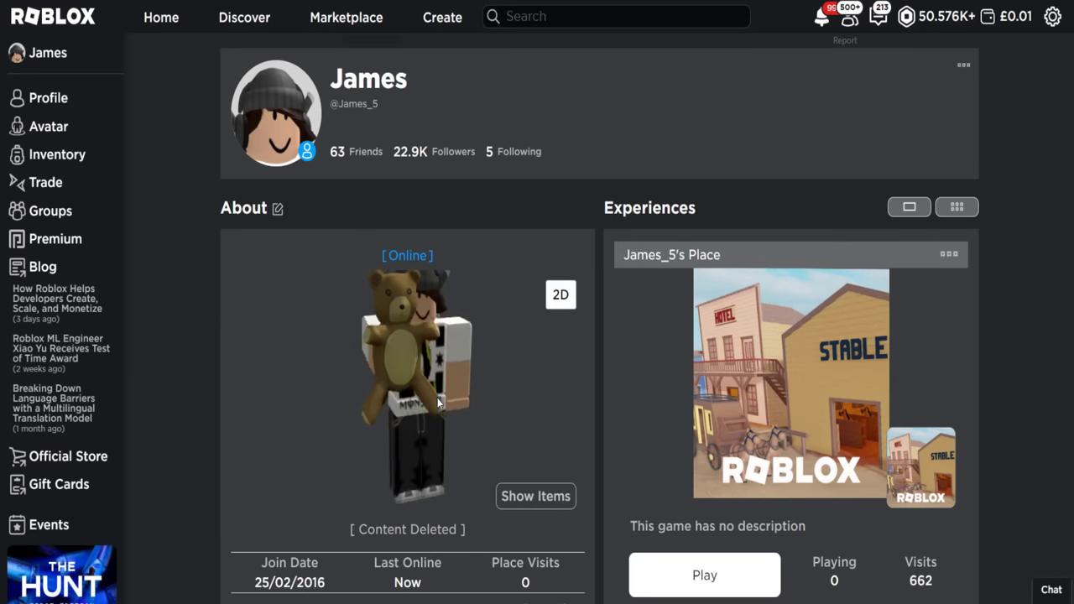
# - Open the SharkBlox Roblox group page from the profile's Groups and its extra options
pyautogui.scroll(-3, 747, 307)
pyautogui.scroll(-5, 714, 310)
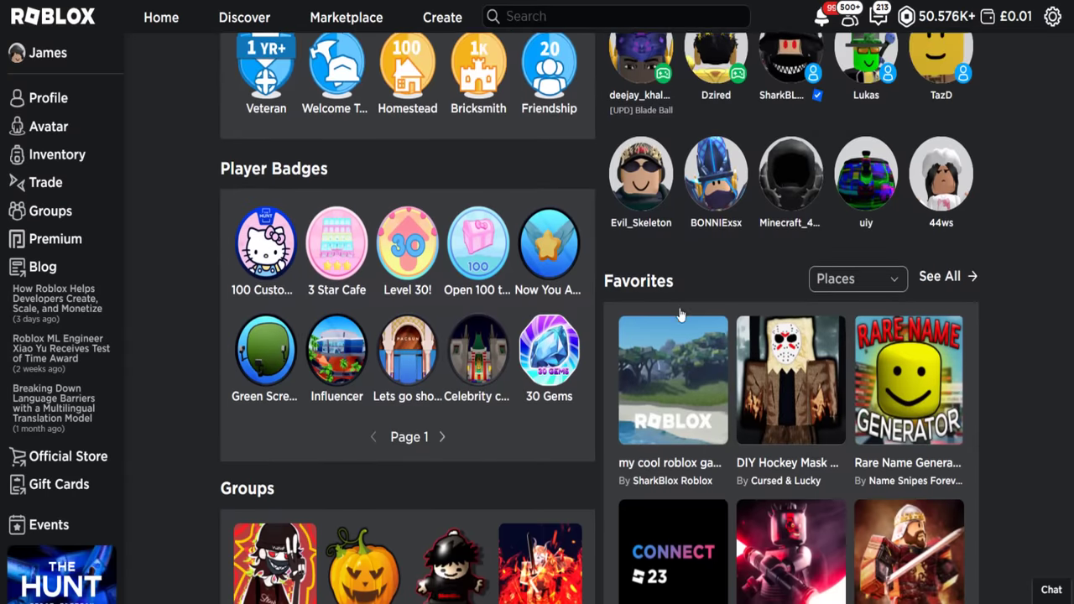
pyautogui.scroll(-4, 672, 319)
pyautogui.click(366, 392)
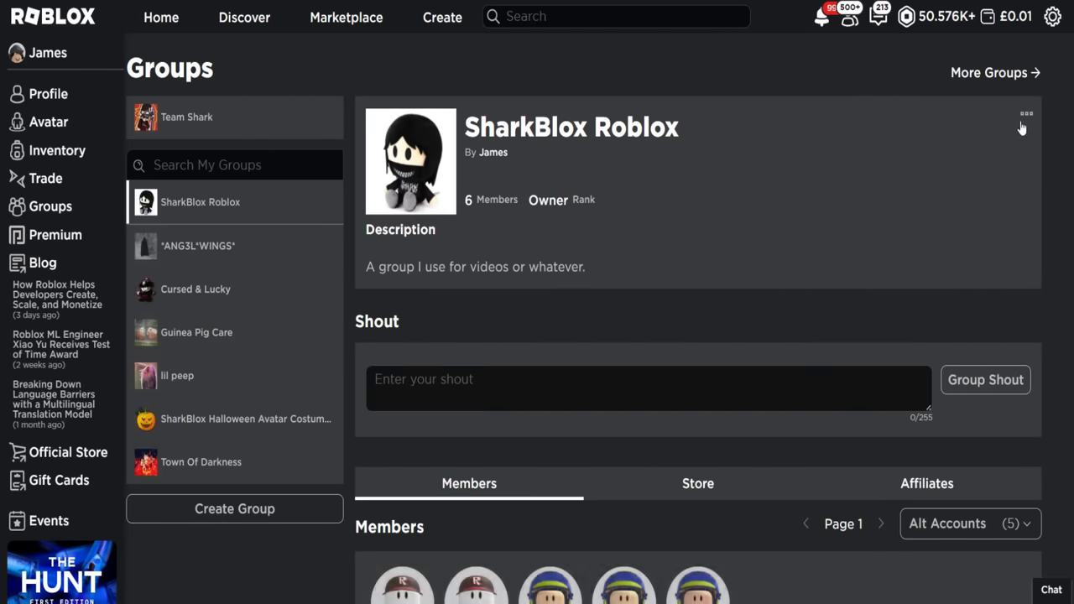
pyautogui.click(1024, 115)
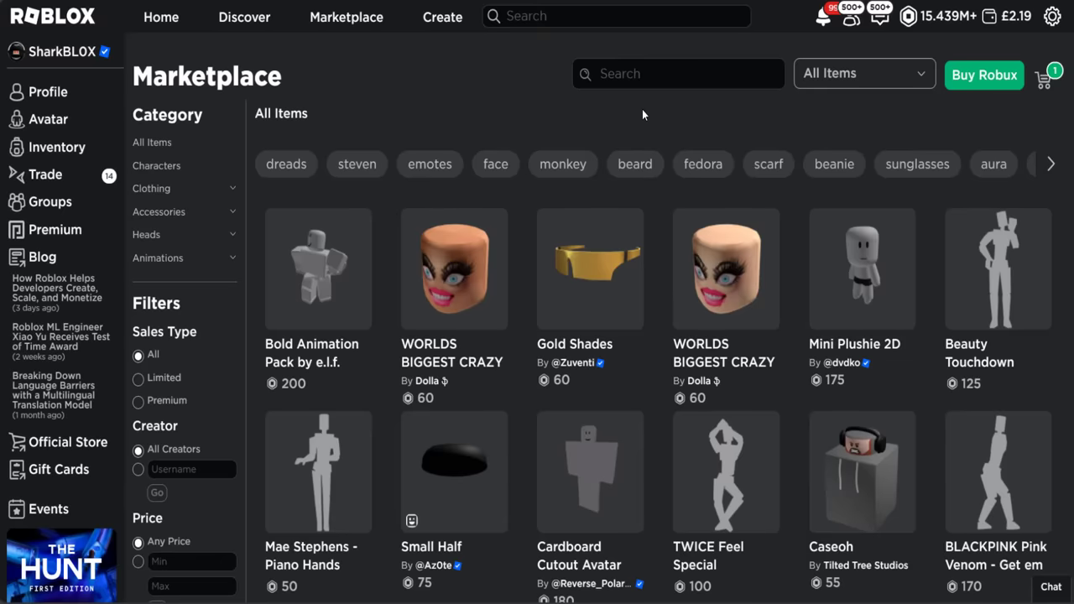
# - Filter Marketplace to Accessories created by roblox and open Red Iron Horns
pyautogui.click(217, 215)
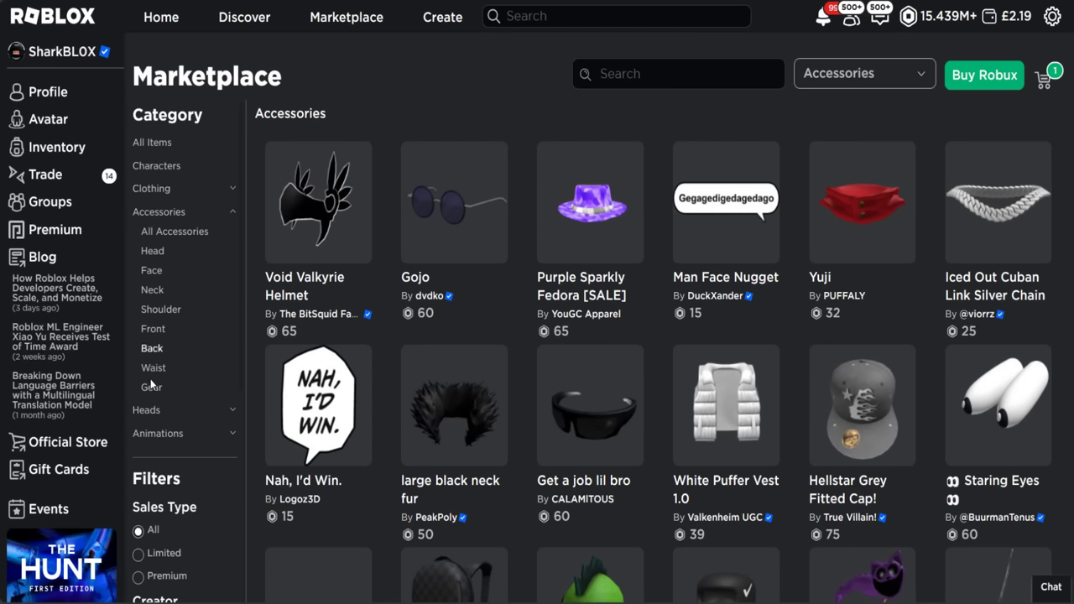
pyautogui.scroll(-5, 161, 364)
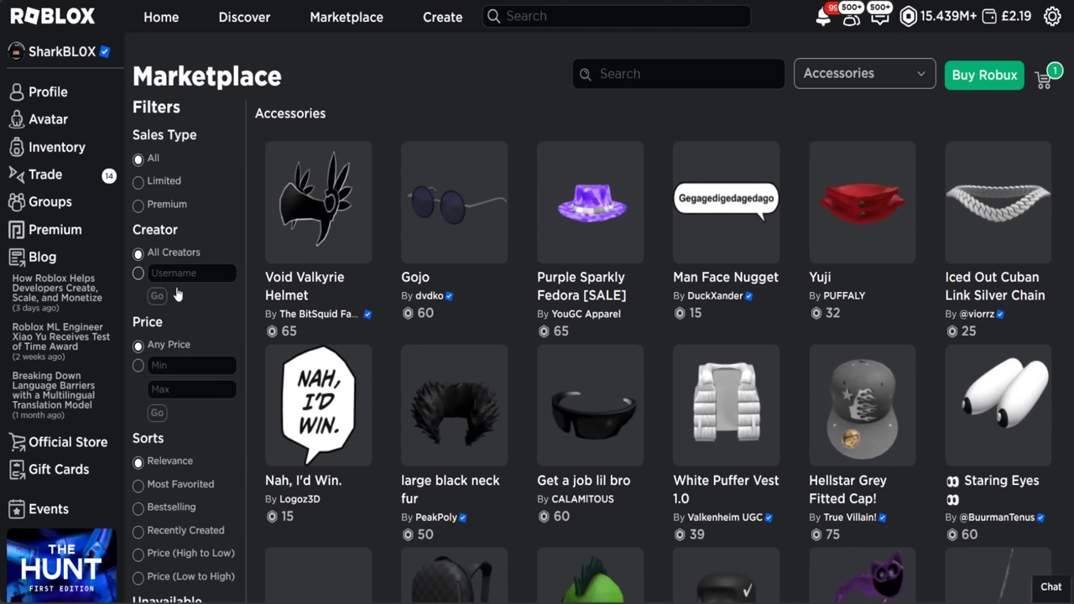
pyautogui.write('roblox')
pyautogui.click(157, 296)
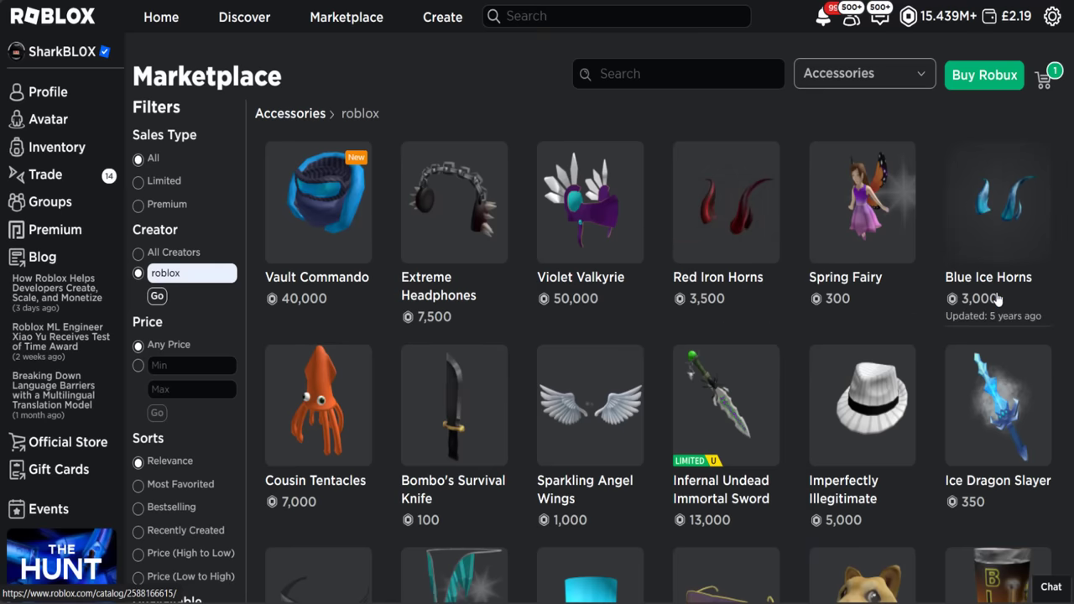
pyautogui.click(718, 226)
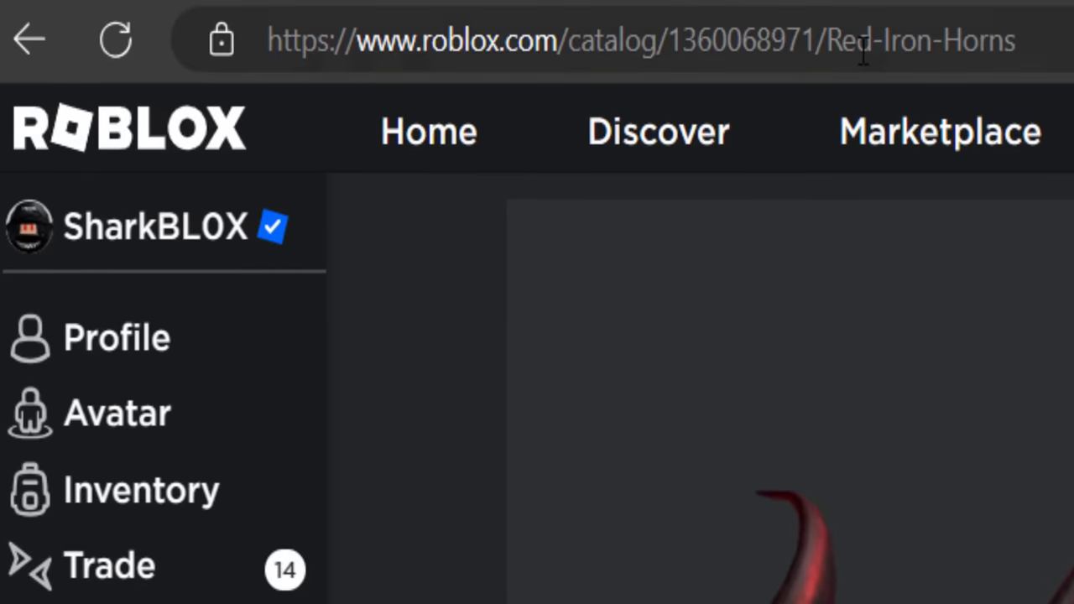
# - Copy the Red Iron Horns item URL and launch the group game
pyautogui.click(856, 48)
pyautogui.hotkey('ctrl', 'c')
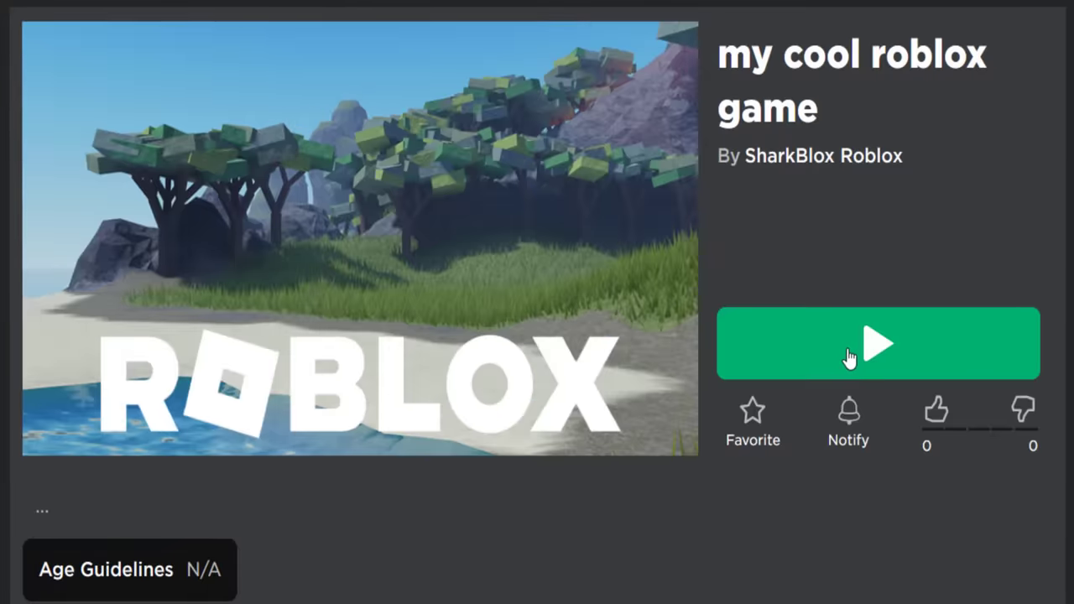
pyautogui.click(851, 351)
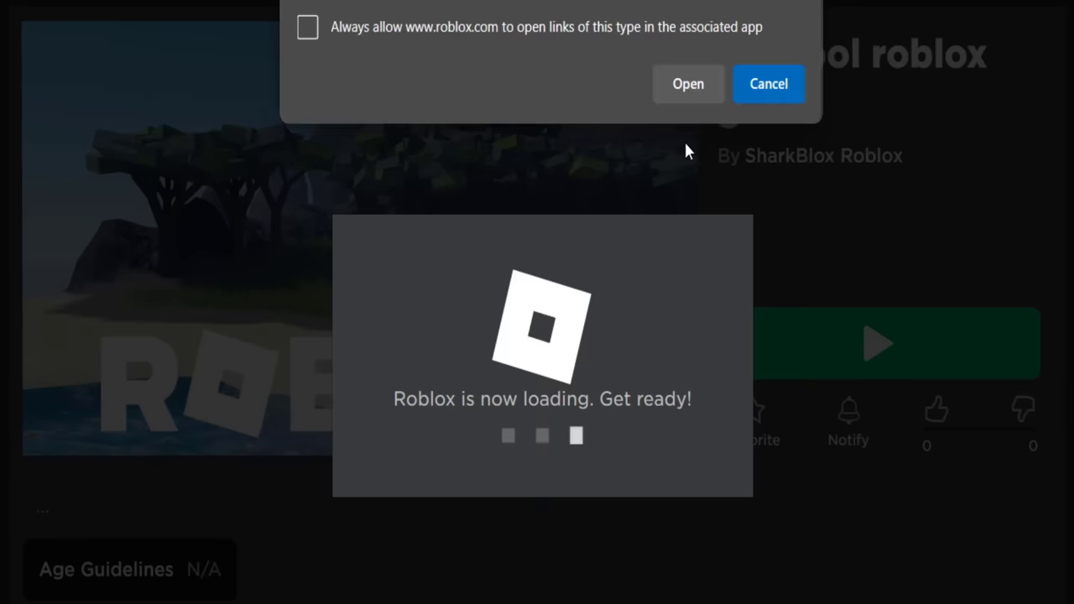
# - Let the Roblox app open the game and paste the item link into the Catalog id field
pyautogui.click(685, 85)
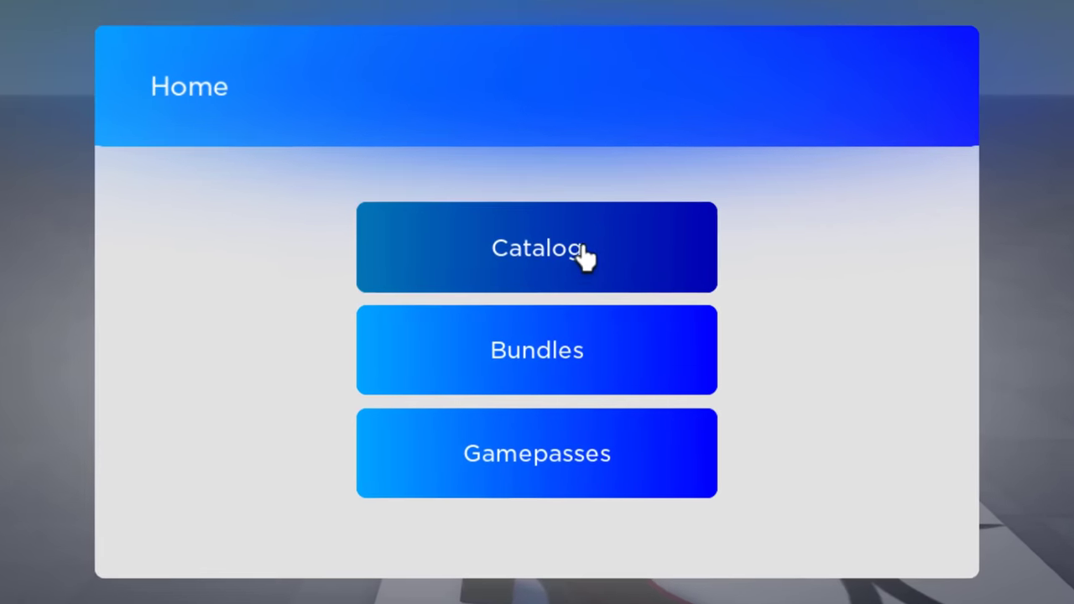
pyautogui.click(582, 256)
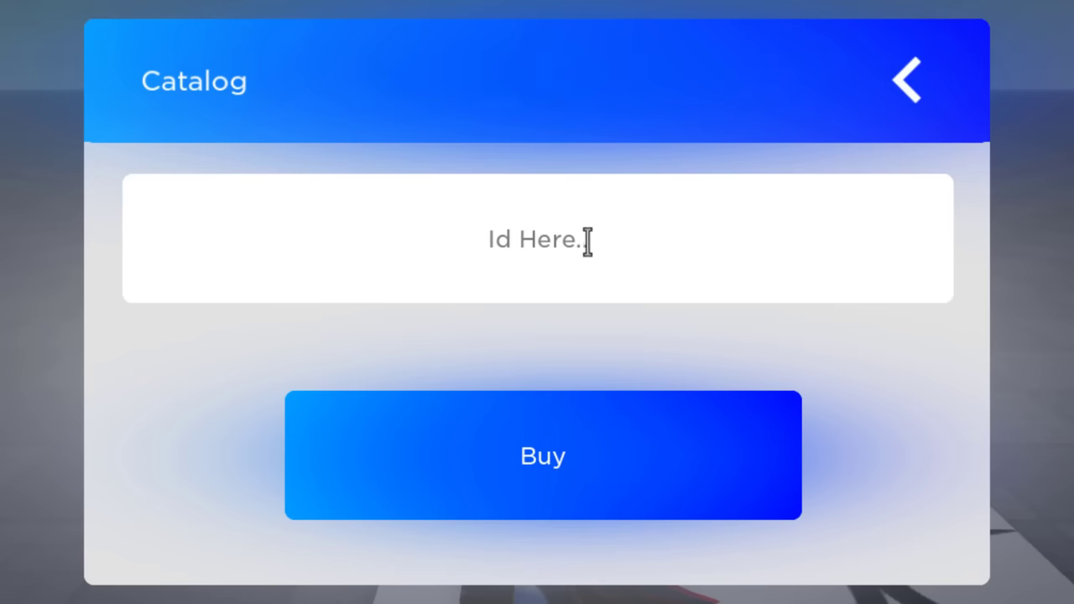
pyautogui.click(587, 241)
pyautogui.hotkey('ctrl', 'v')
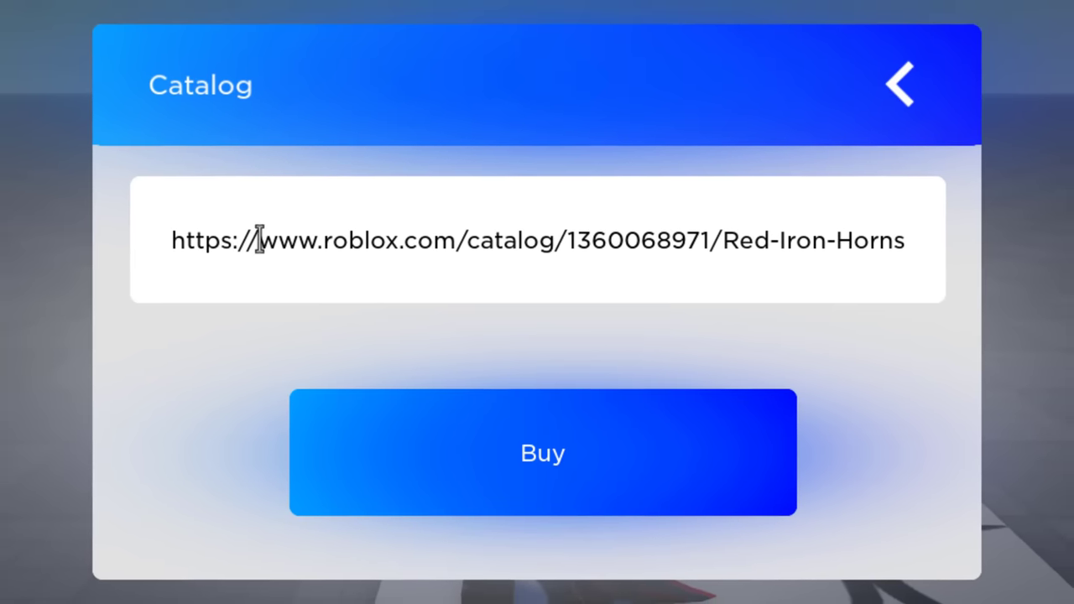
pyautogui.click(591, 423)
pyautogui.click(543, 242)
pyautogui.hotkey('ctrl', 'v')
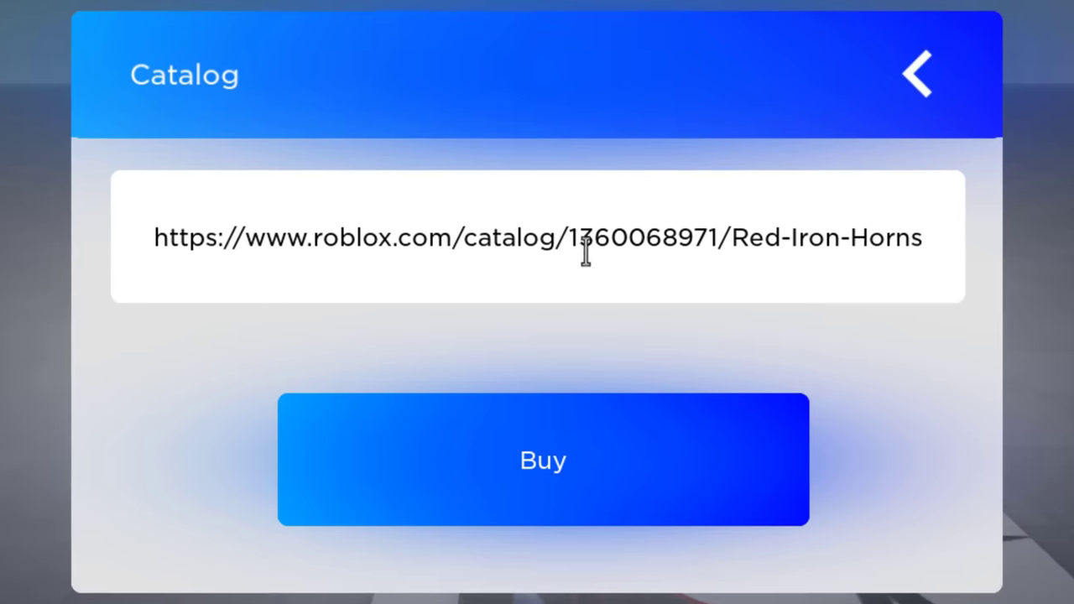
pyautogui.click(574, 241)
pyautogui.press('BackSpace')
pyautogui.press('BackSpace')
pyautogui.press('BackSpace')
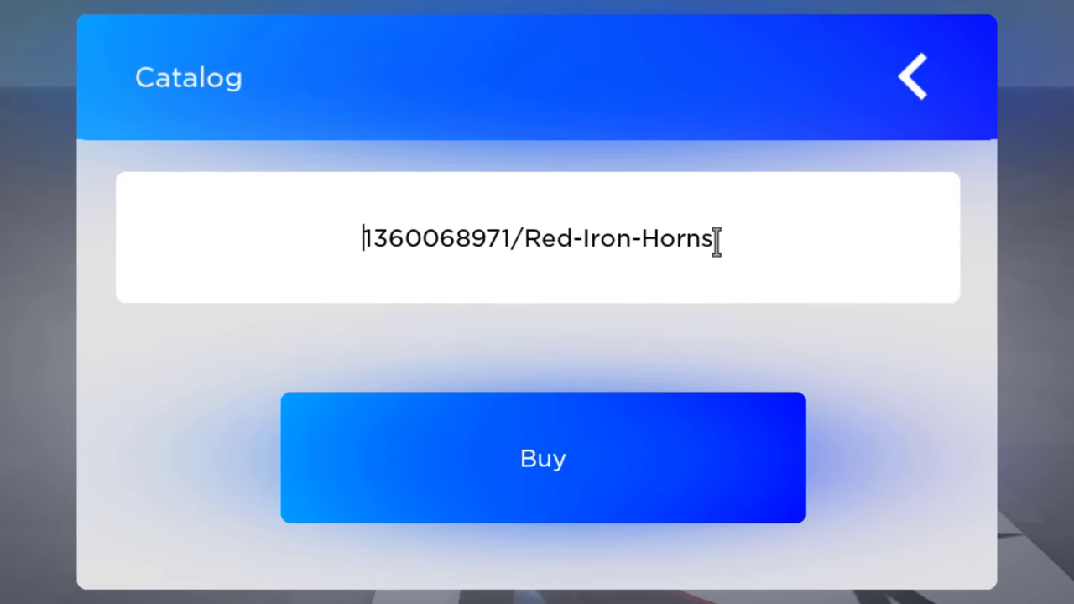
pyautogui.click(636, 277)
pyautogui.press('BackSpace')
pyautogui.press('BackSpace')
pyautogui.press('BackSpace')
pyautogui.press('BackSpace')
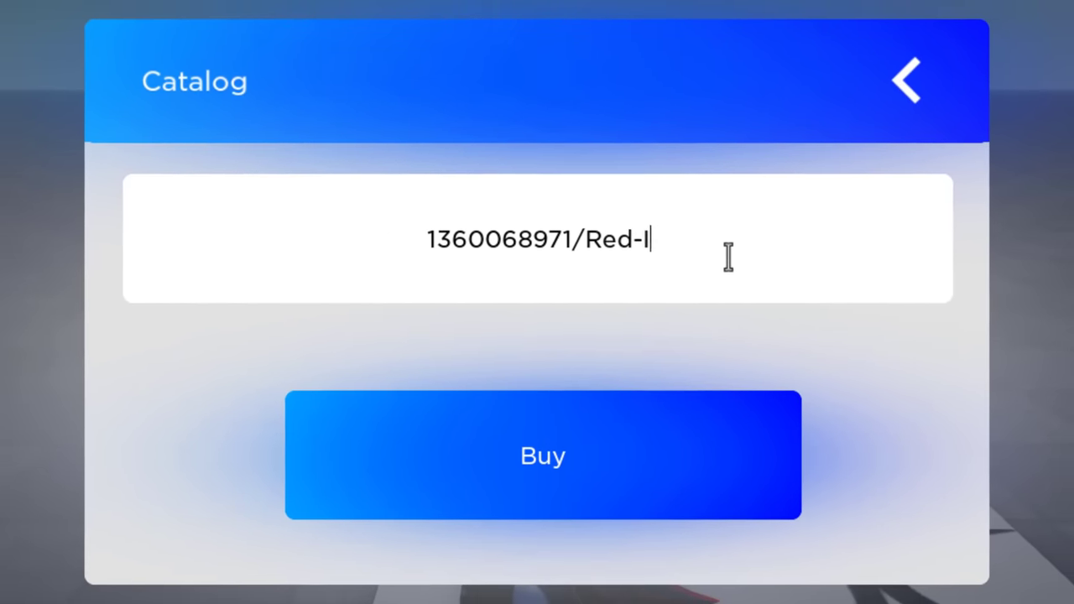
pyautogui.press('BackSpace')
pyautogui.press('BackSpace')
pyautogui.press('BackSpace')
pyautogui.press('BackSpace')
pyautogui.click(650, 438)
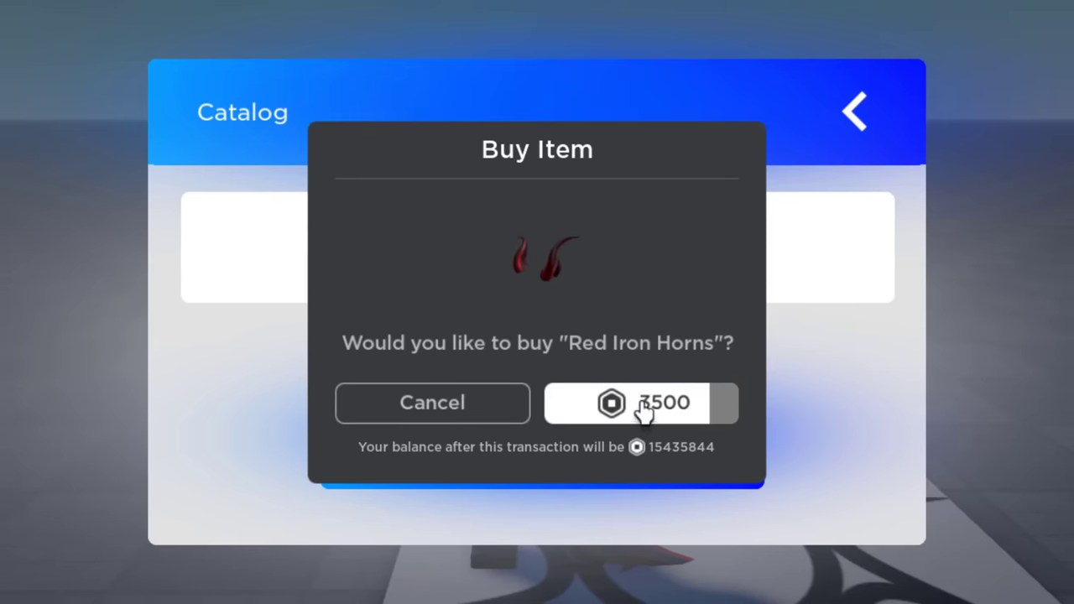
pyautogui.click(682, 419)
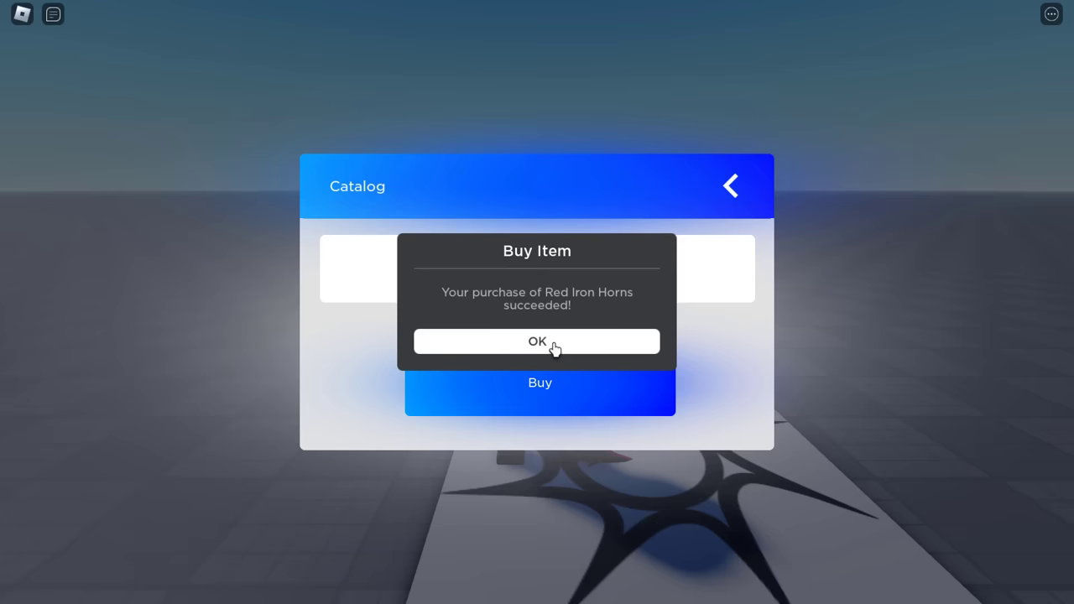
# - Dismiss the purchase message and refresh revenue to show 1,451 Pending Robux
pyautogui.click(547, 344)
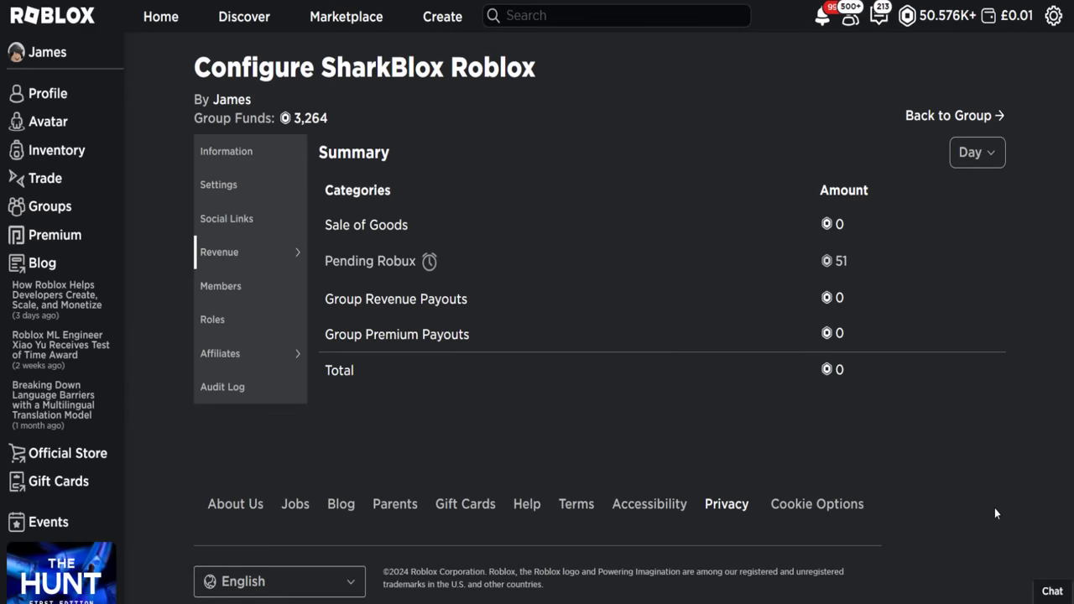
pyautogui.press('F5')
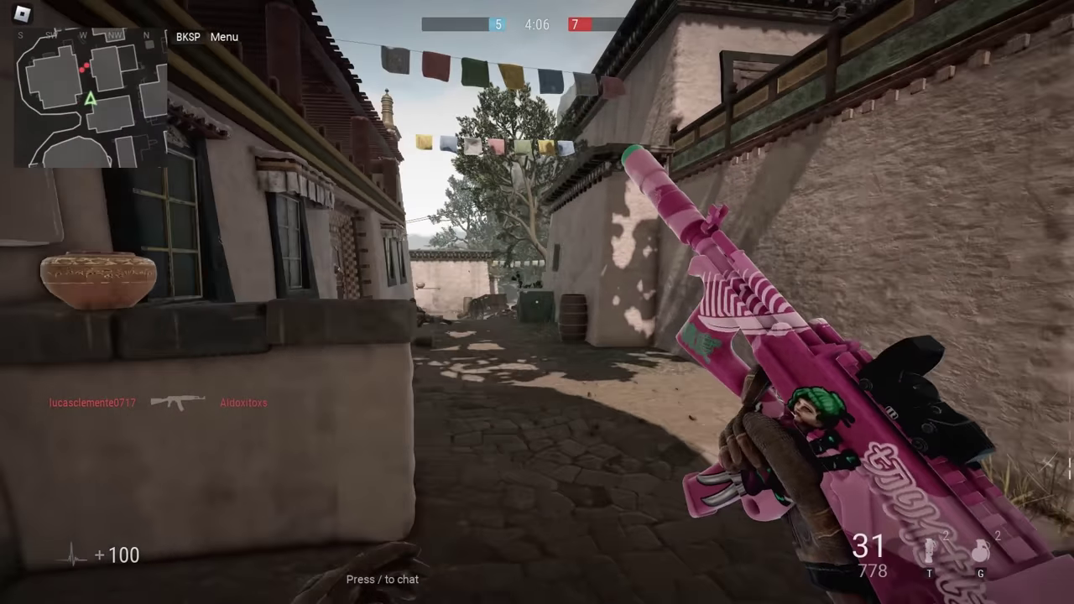
# - Shoot, reload and sprint through the building toward the temple gate
pyautogui.click(537, 302)
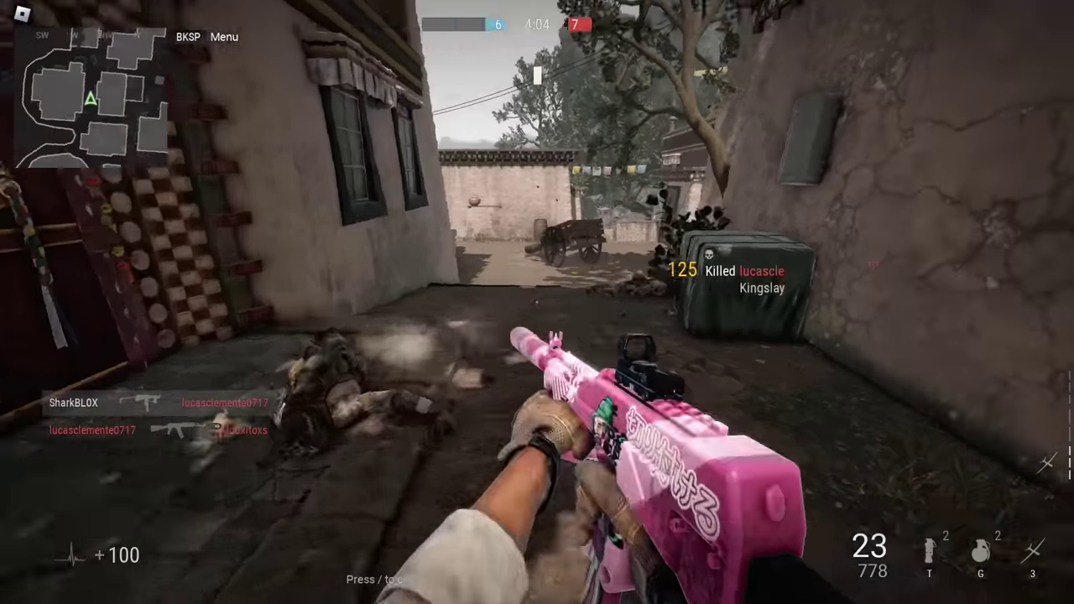
pyautogui.press('r')
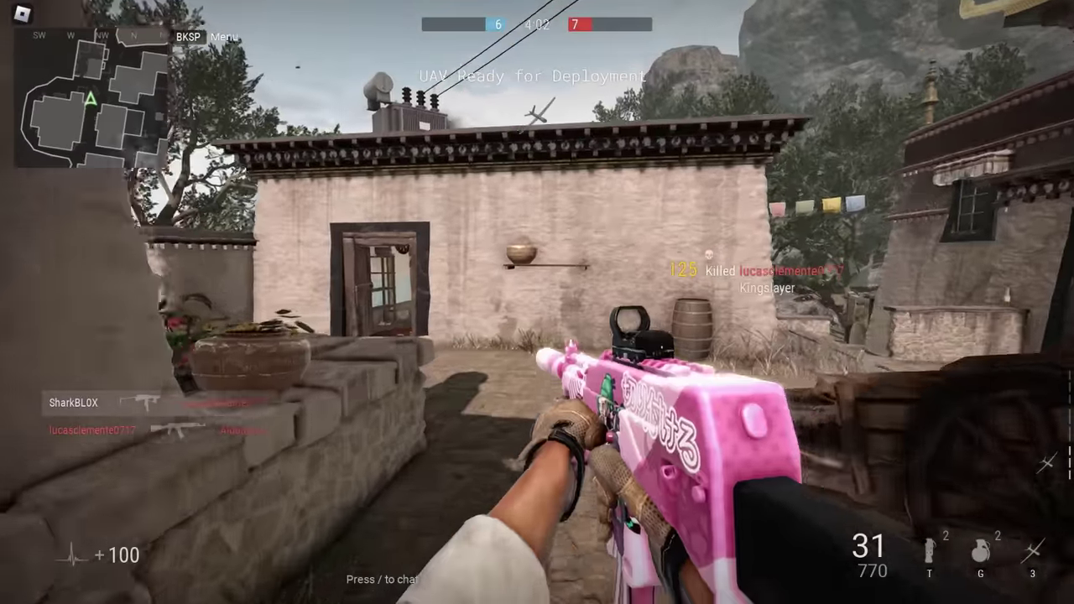
pyautogui.press('w')
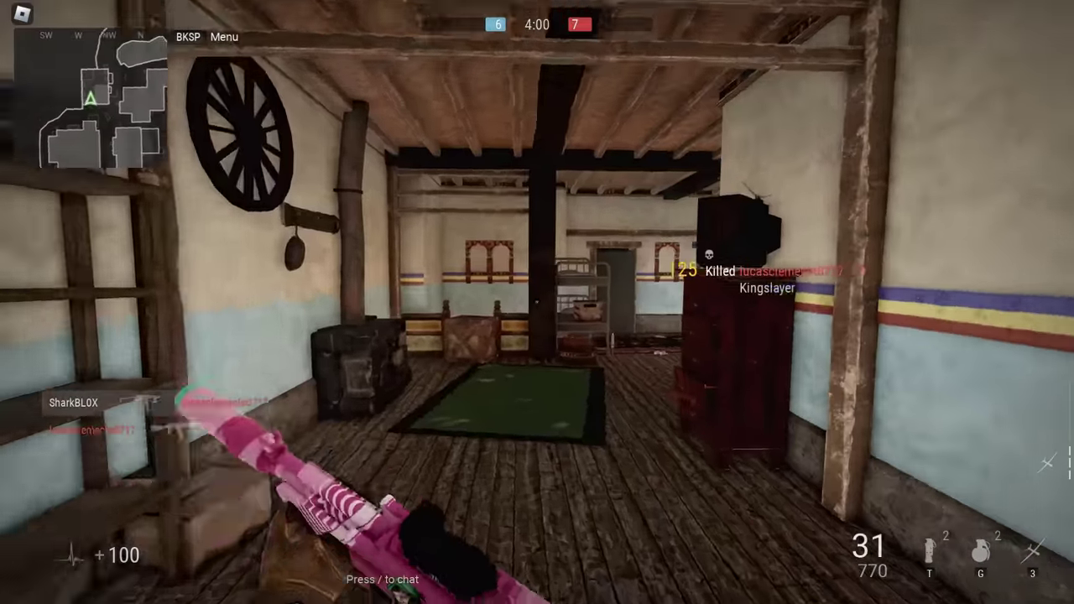
pyautogui.press('w')
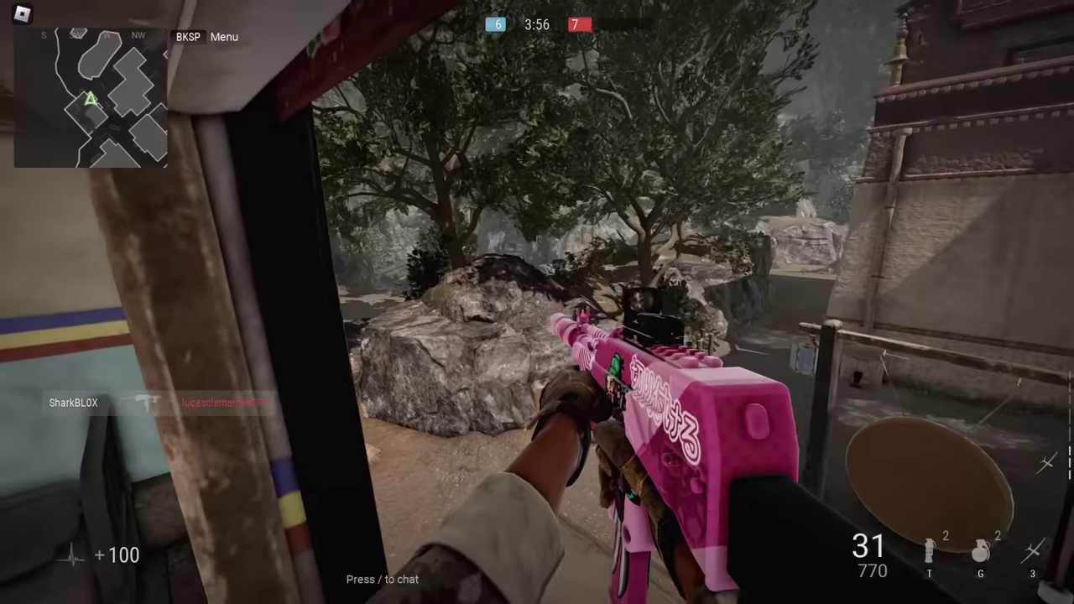
pyautogui.press('w')
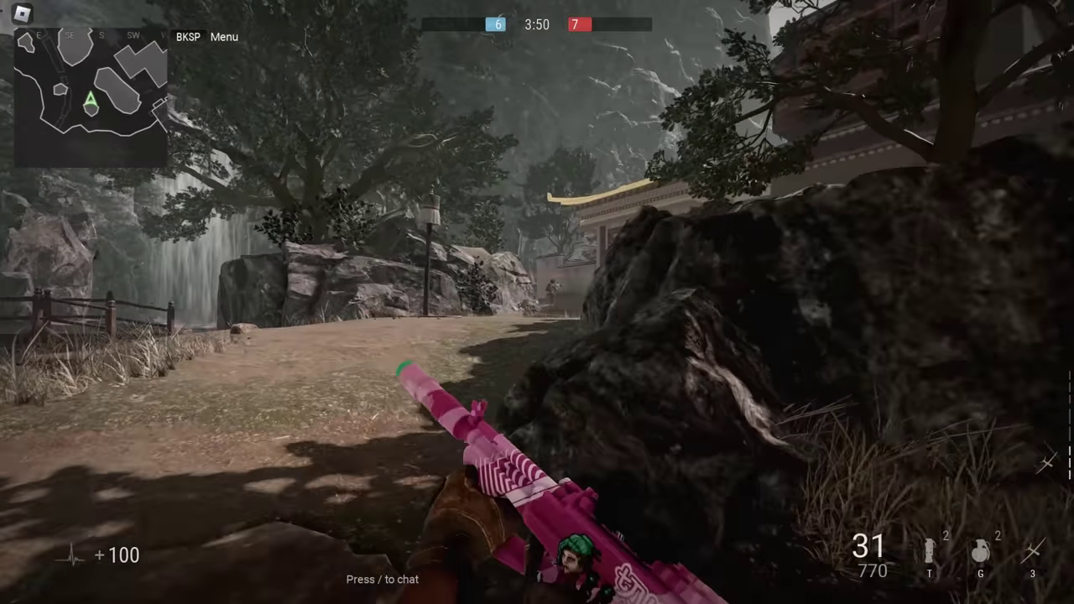
pyautogui.press('w')
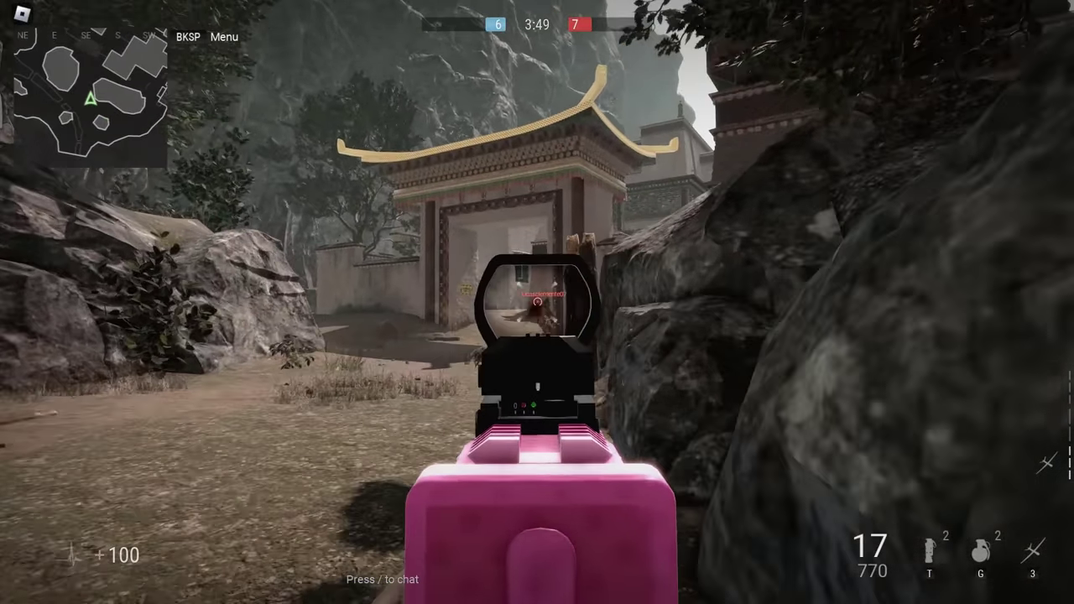
pyautogui.press('w')
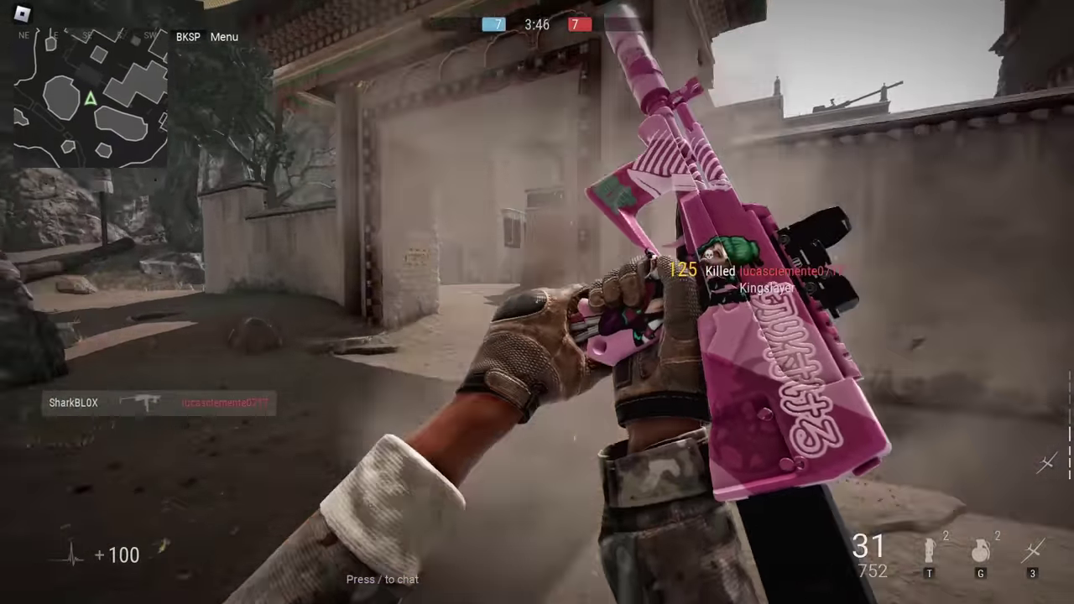
# - Throw two grenades (G) and two other throwables (T) into the courtyard
pyautogui.press('g')
pyautogui.click(537, 302)
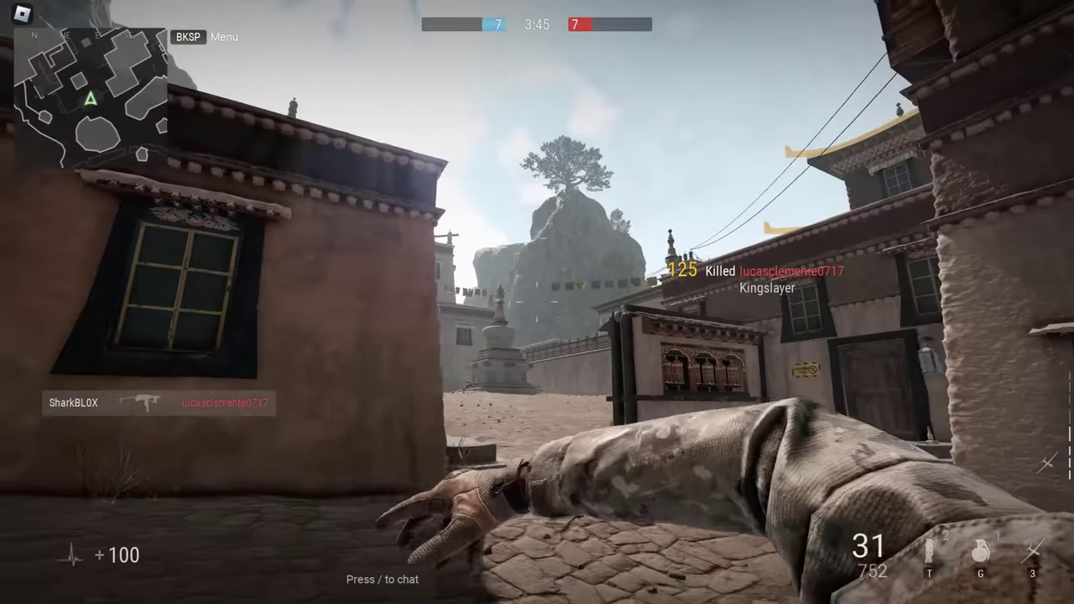
pyautogui.press('g')
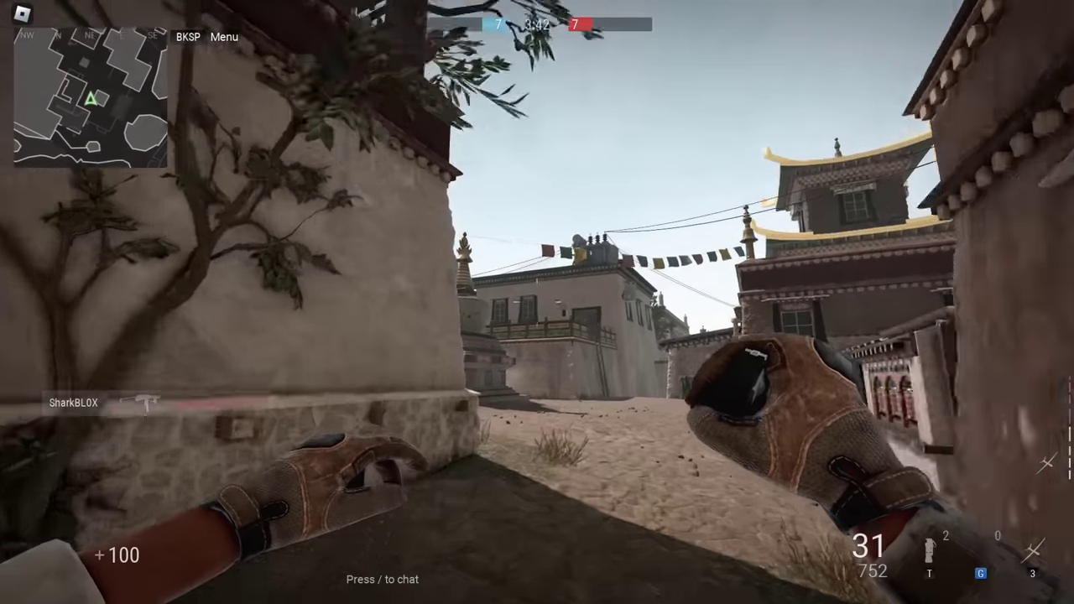
pyautogui.click(538, 302)
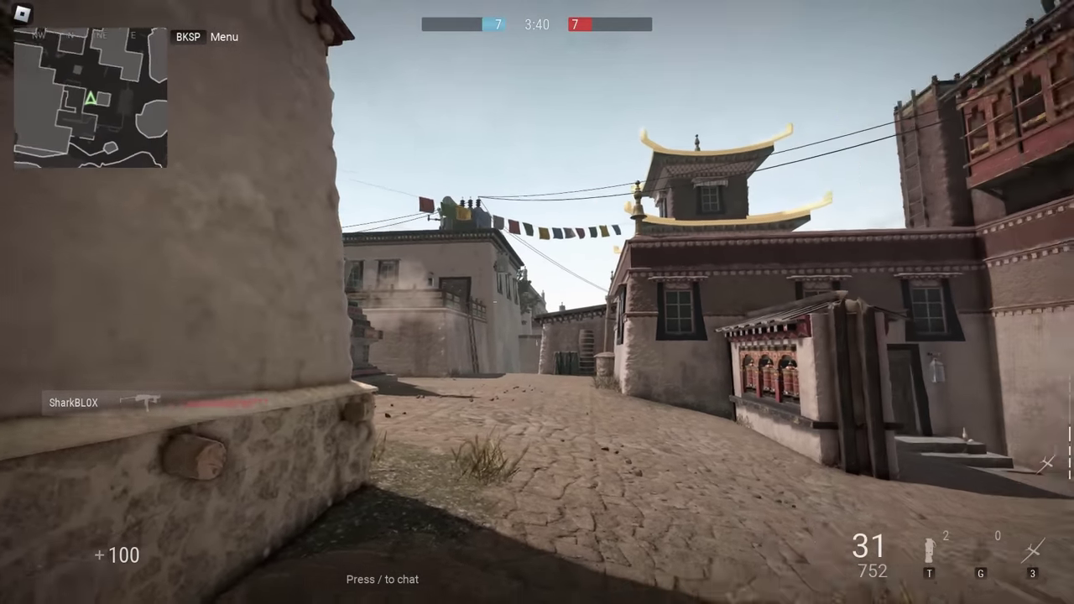
pyautogui.press('t')
pyautogui.click(537, 302)
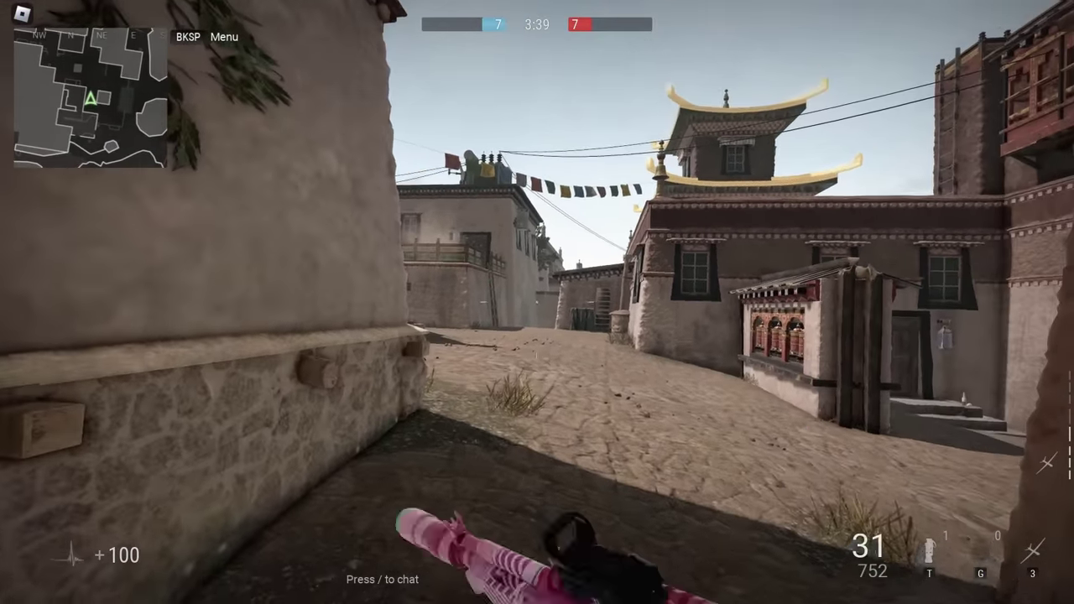
pyautogui.press('t')
pyautogui.click(537, 302)
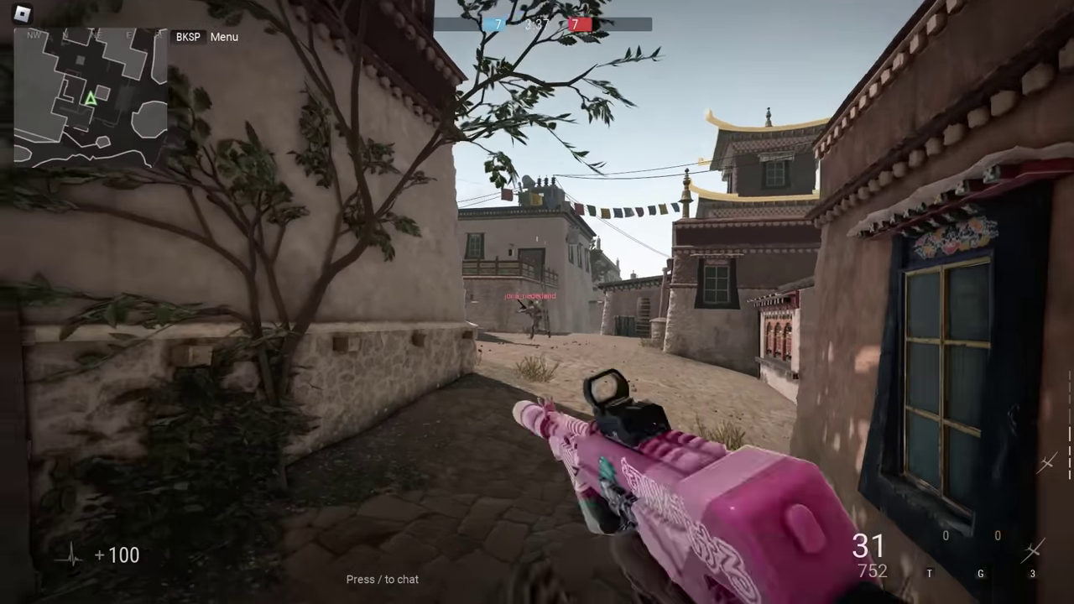
# - Sprint through the alley, aim down the red-dot sight and fire at the enemy
pyautogui.click(537, 302)
pyautogui.press('w')
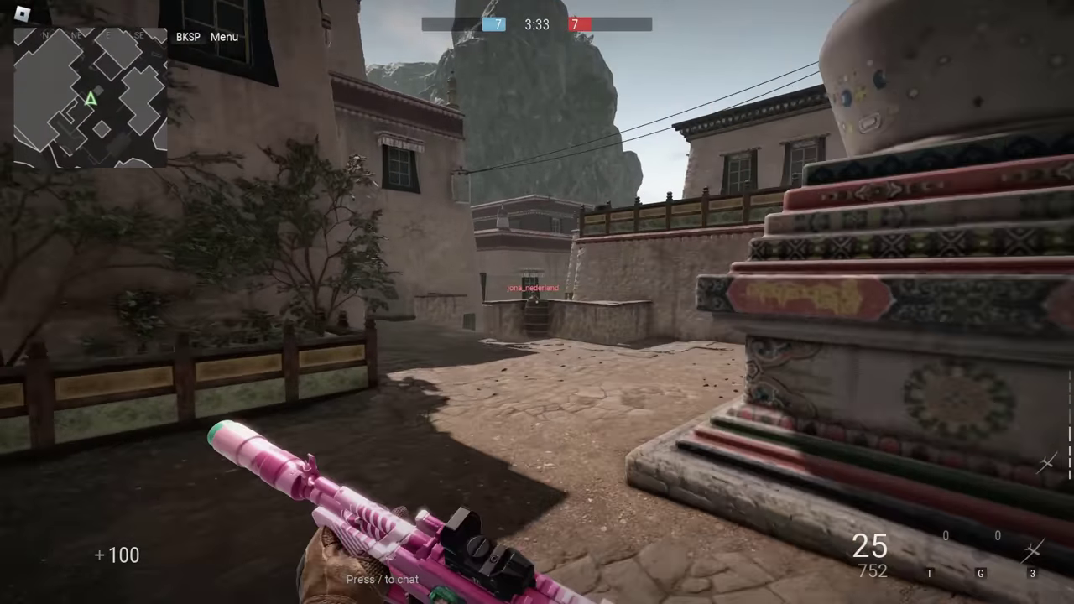
pyautogui.rightClick(537, 302)
pyautogui.click(537, 302)
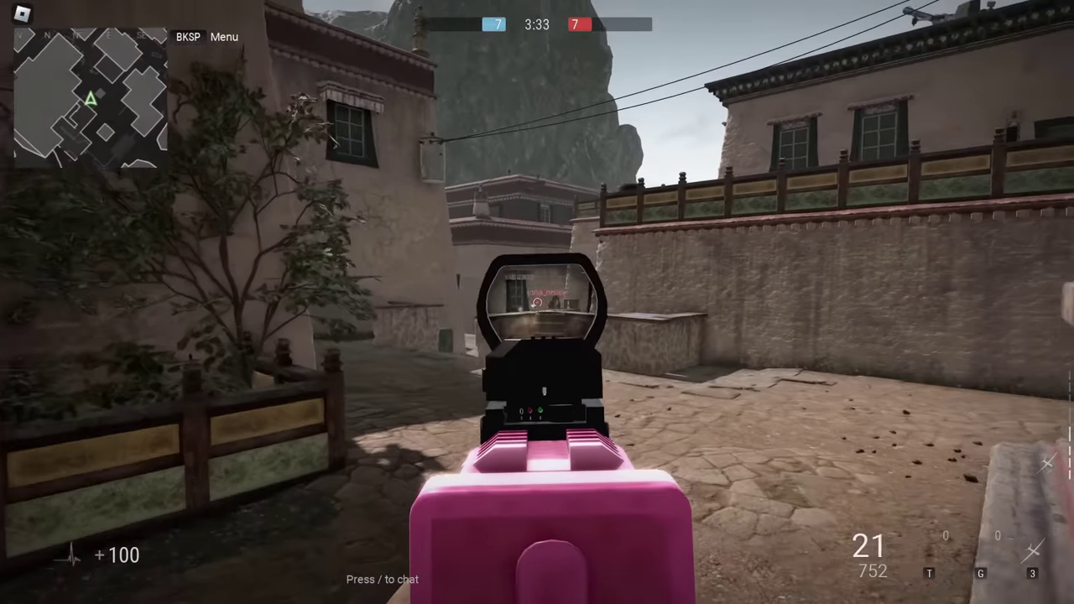
pyautogui.click(537, 302)
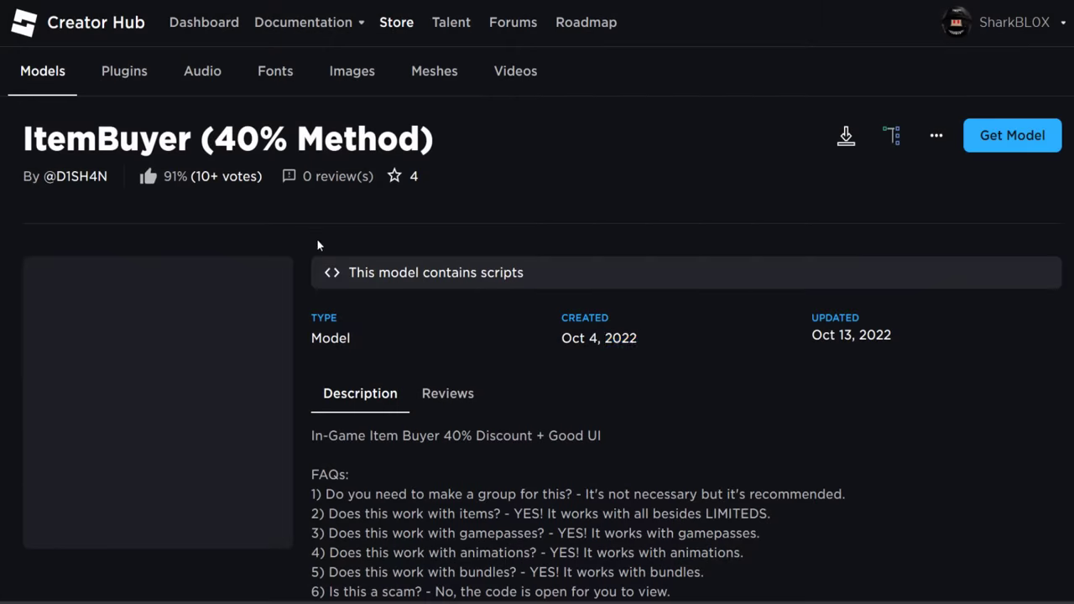
pyautogui.scroll(-1, 531, 310)
pyautogui.scroll(-1, 542, 314)
pyautogui.scroll(-1, 542, 314)
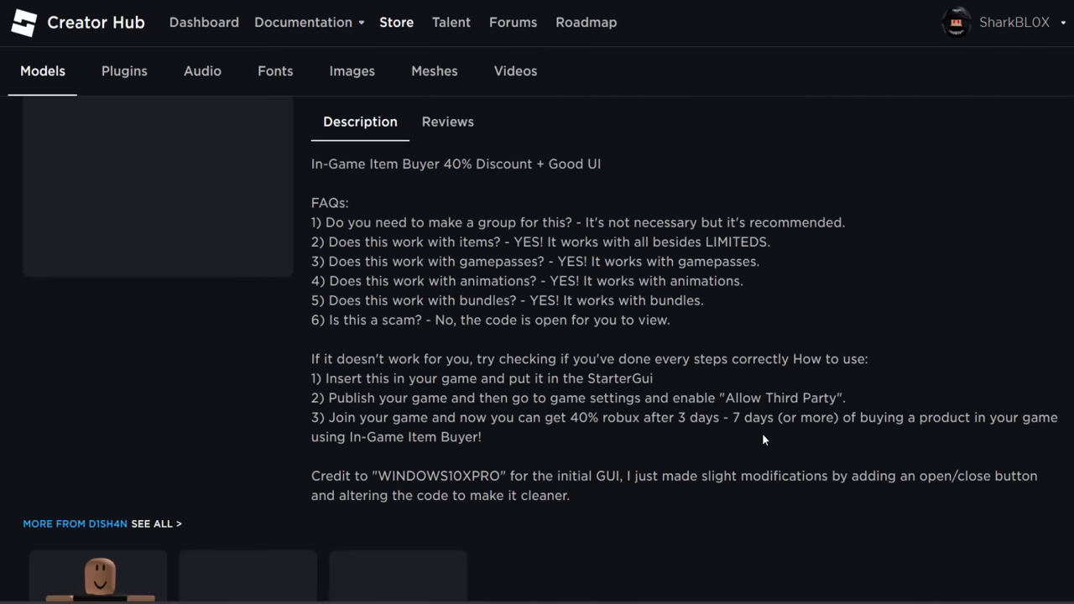
pyautogui.scroll(2, 762, 434)
pyautogui.scroll(1, 747, 403)
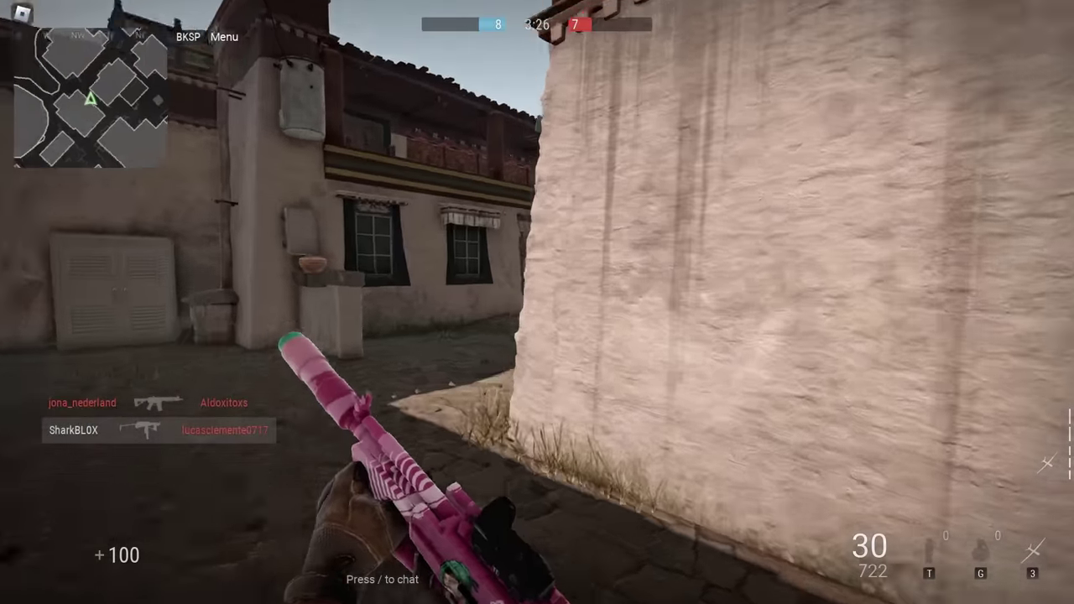
# - Aim and fire to eliminate another enemy, reload, and push on toward the trees
pyautogui.rightClick(537, 302)
pyautogui.click(537, 302)
pyautogui.click(537, 302)
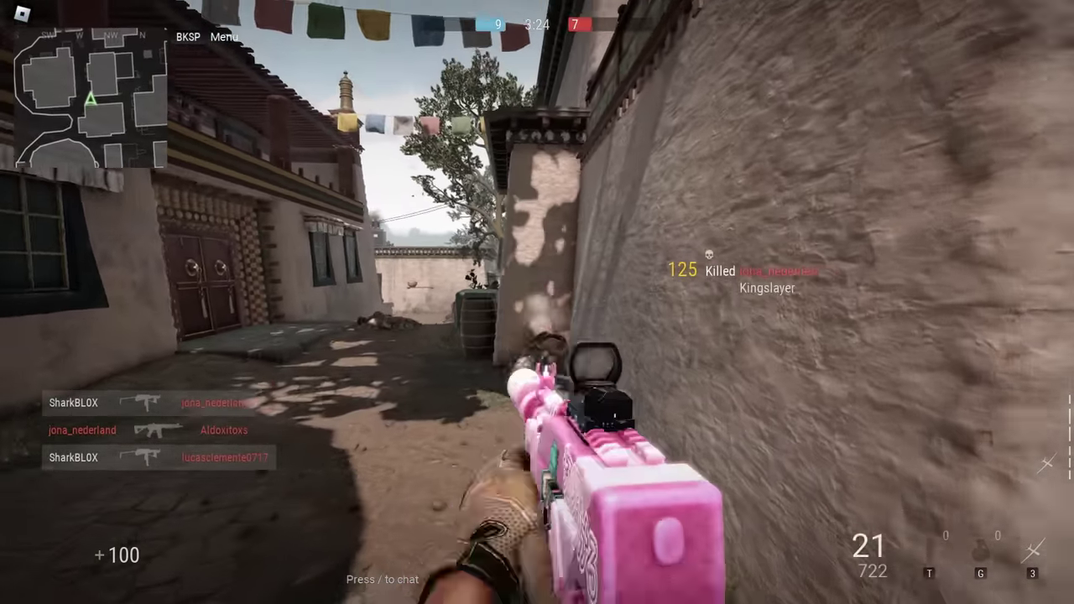
pyautogui.press('r')
pyautogui.press('w')
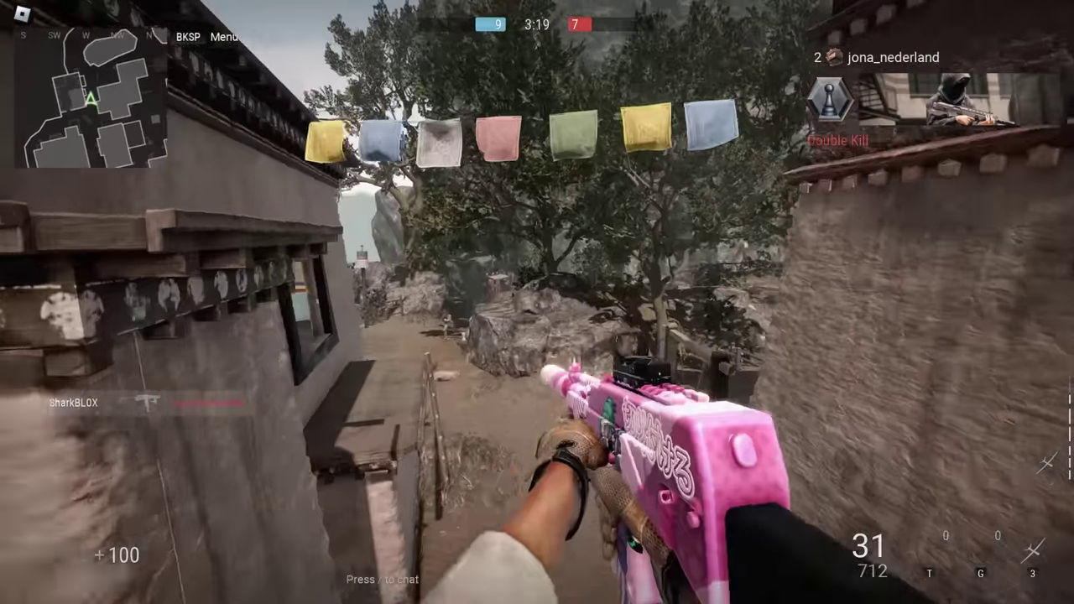
pyautogui.click(537, 302)
pyautogui.rightClick(537, 302)
pyautogui.click(537, 302)
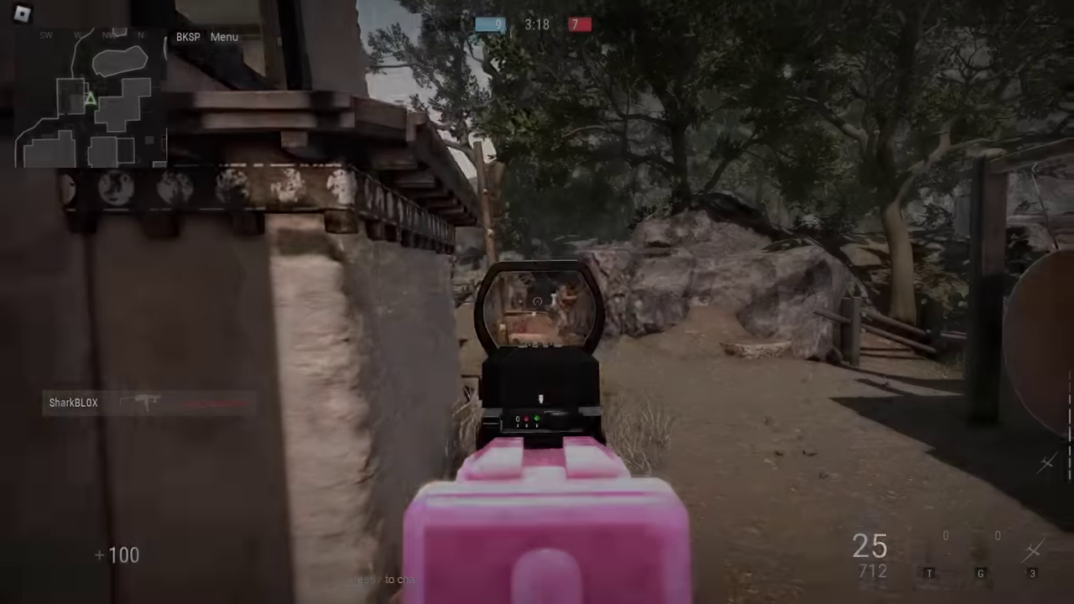